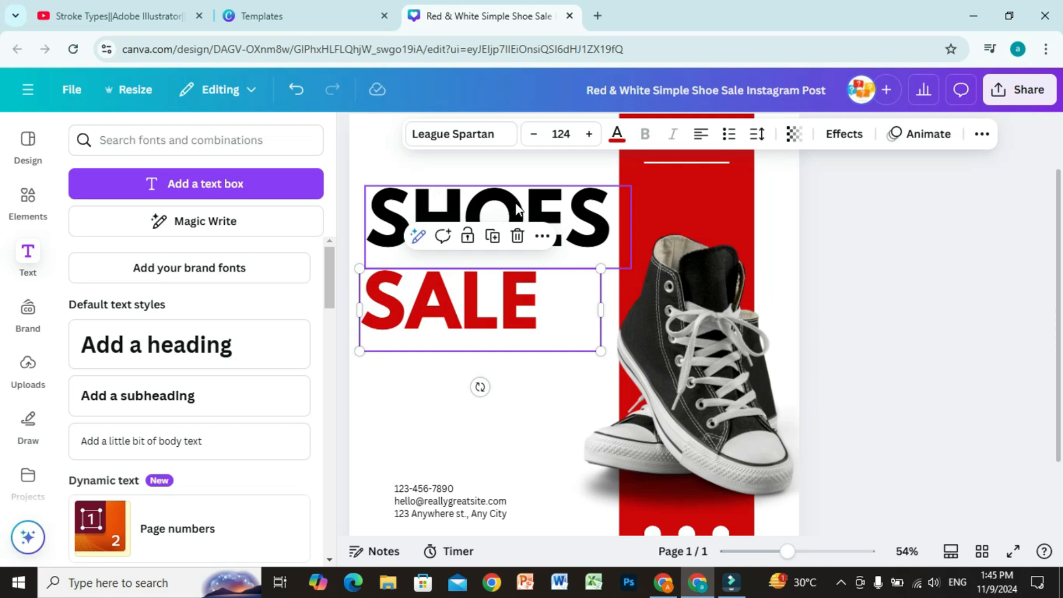
Replace the black SHOES title text with NEW
left_click(519, 213)
left_click(522, 221)
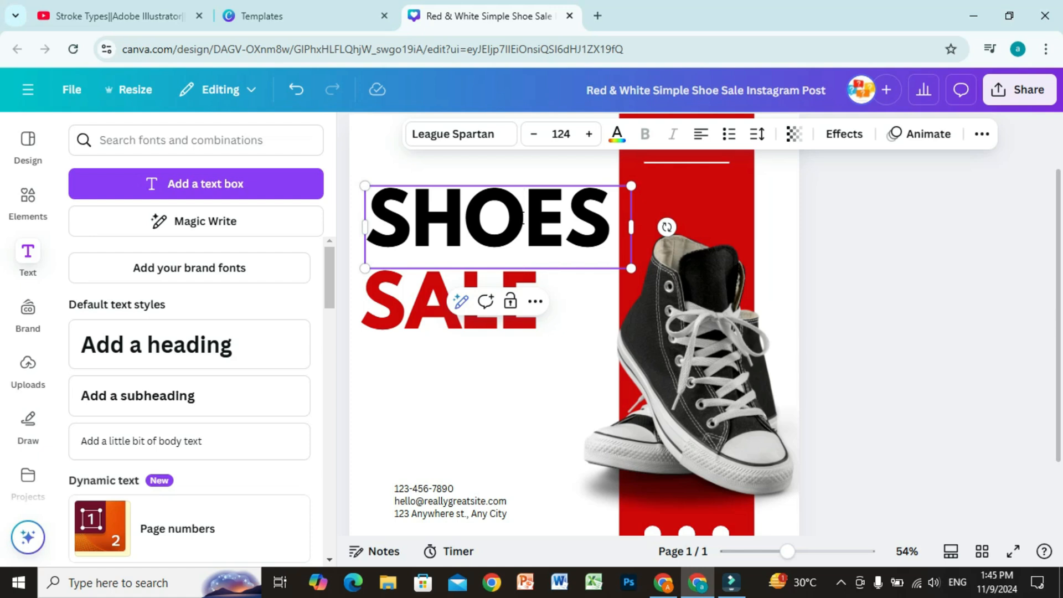
left_click(609, 224)
key("BackSpace")
key("BackSpace")
key("BackSpace")
key("BackSpace")
key("BackSpace")
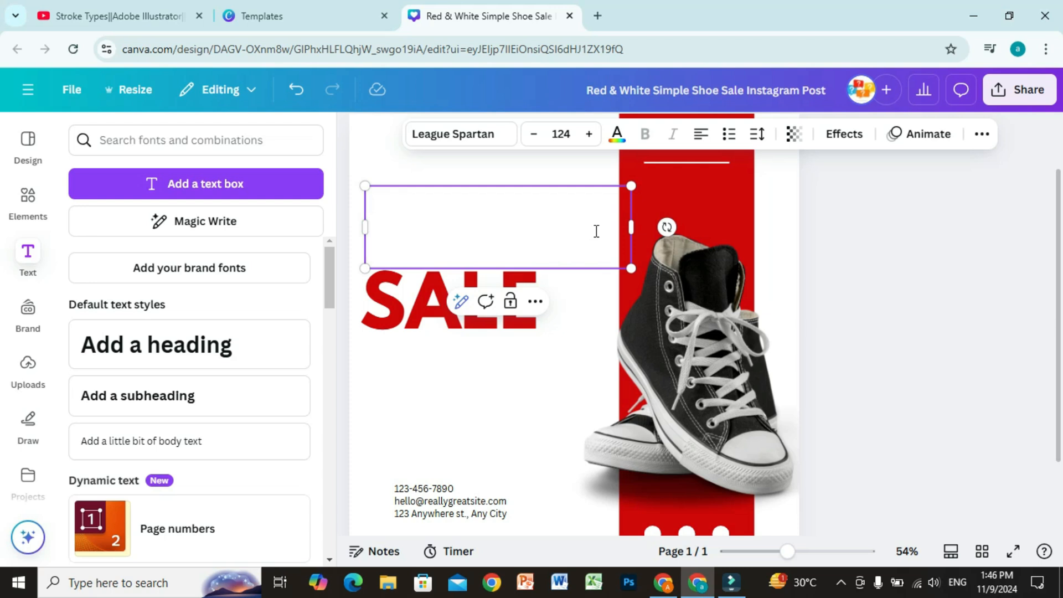
type("NEW")
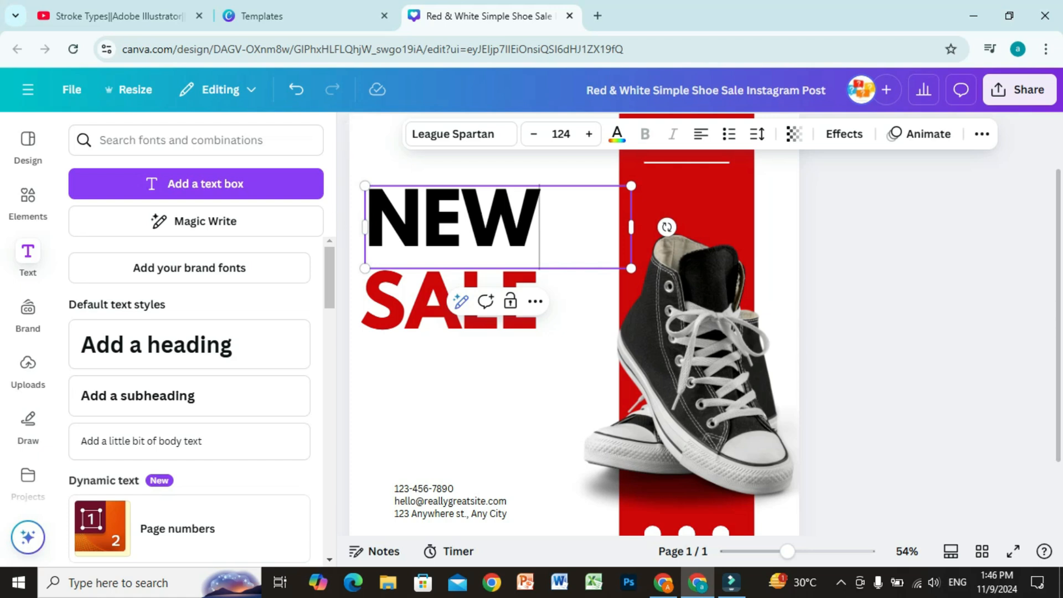
Replace the red SALE text below the title with SHOES
left_click(414, 318)
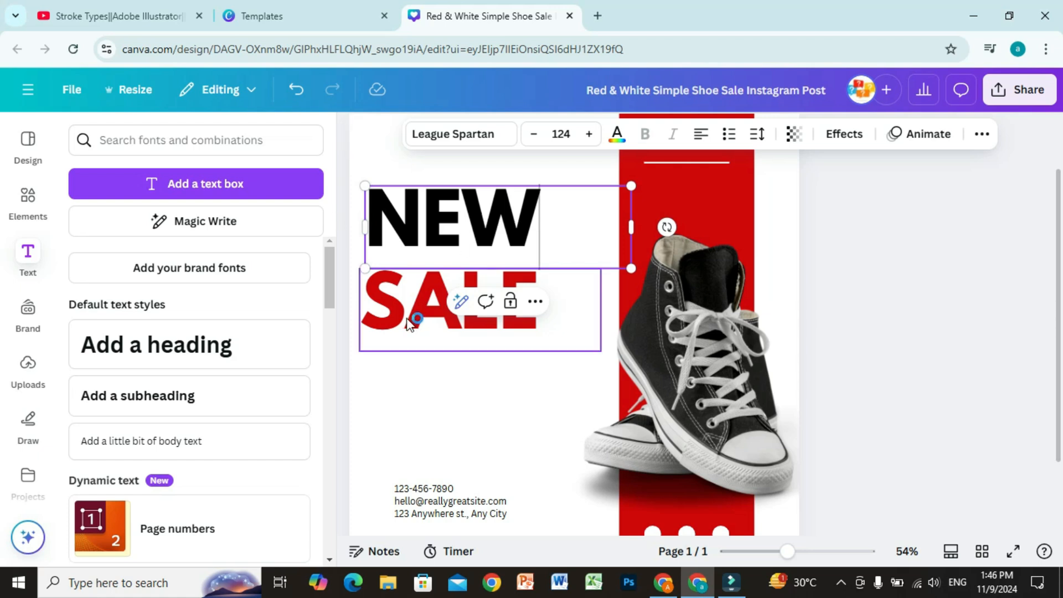
double_click(415, 313)
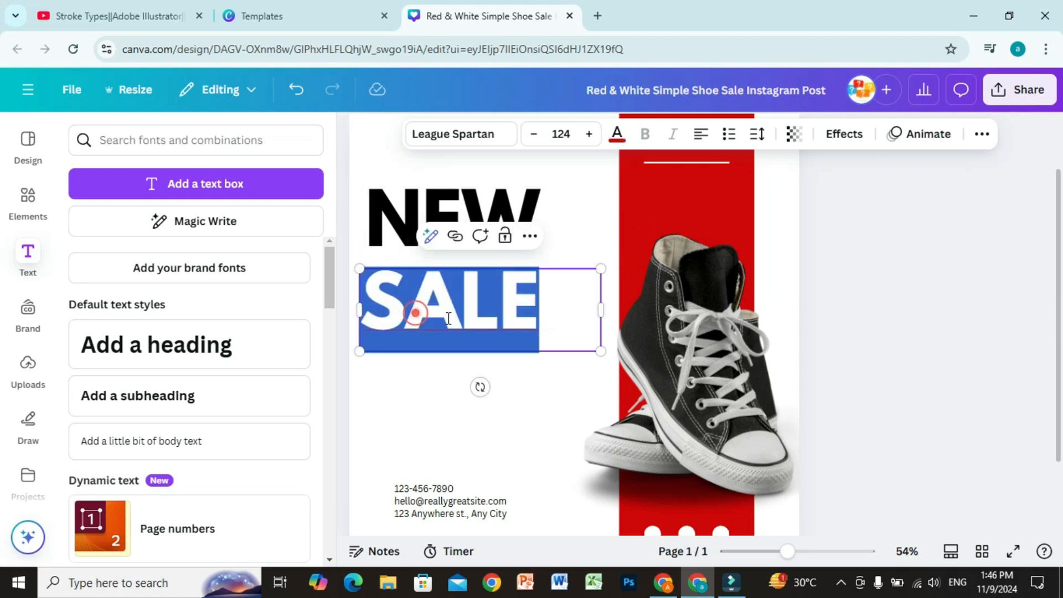
type("SH")
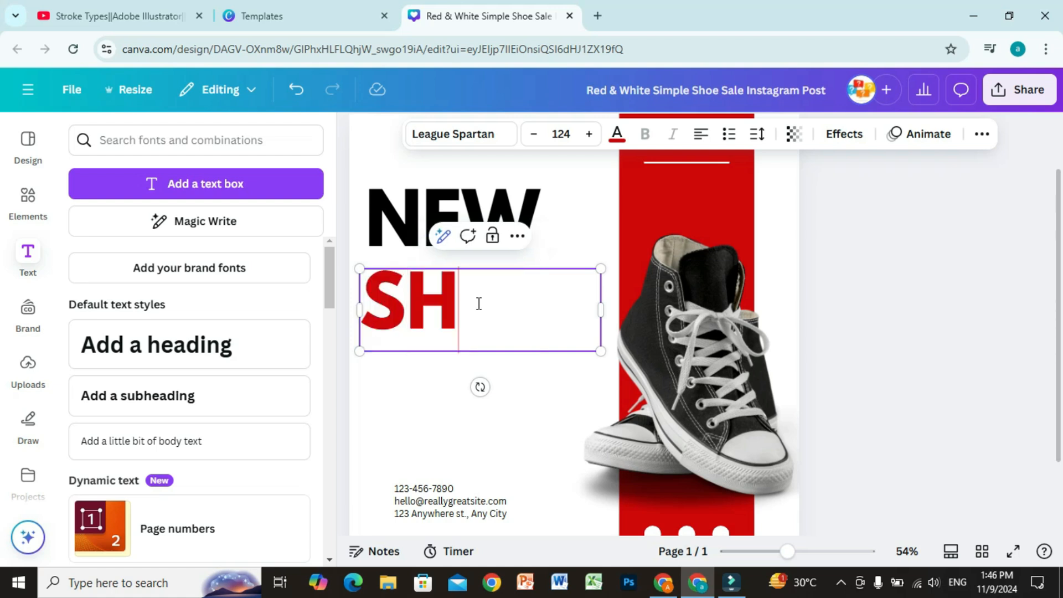
type("OES")
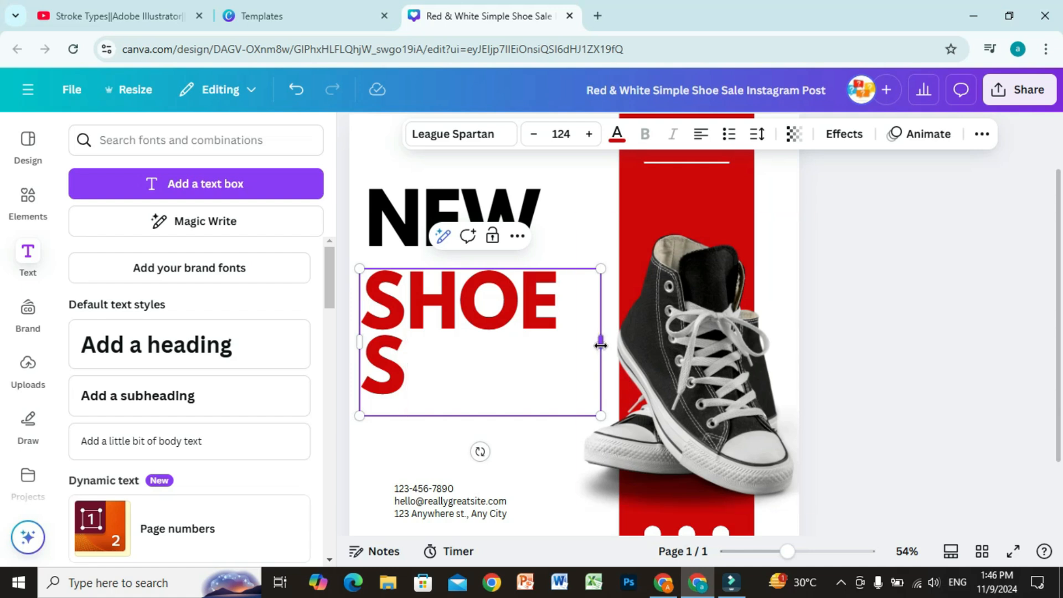
Widen the red SHOES text box so the word fits on one line, and move it slightly up toward NEW
left_click_drag(601, 345, 610, 345)
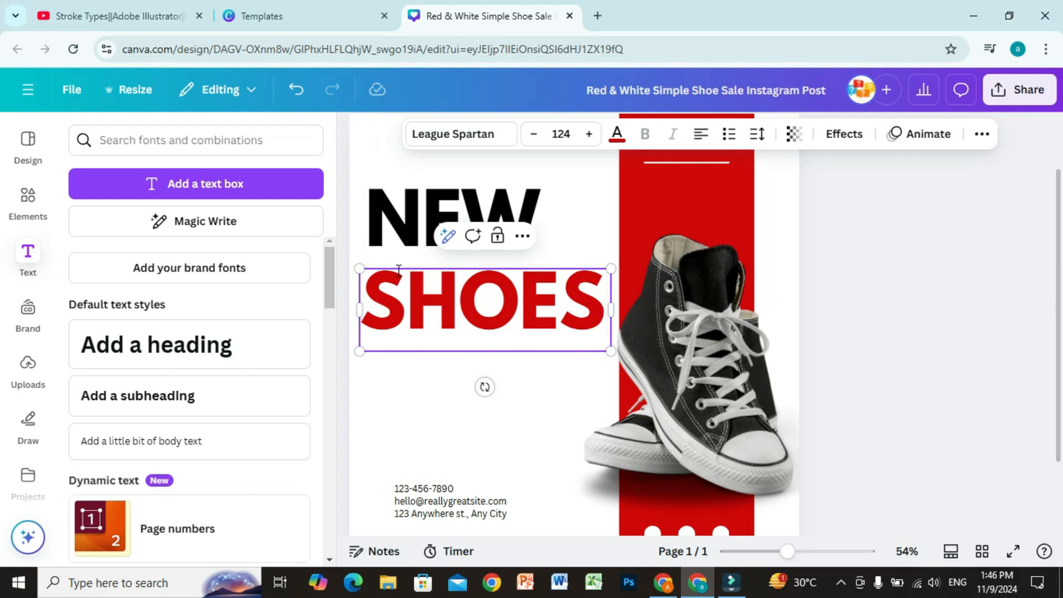
left_click(426, 382)
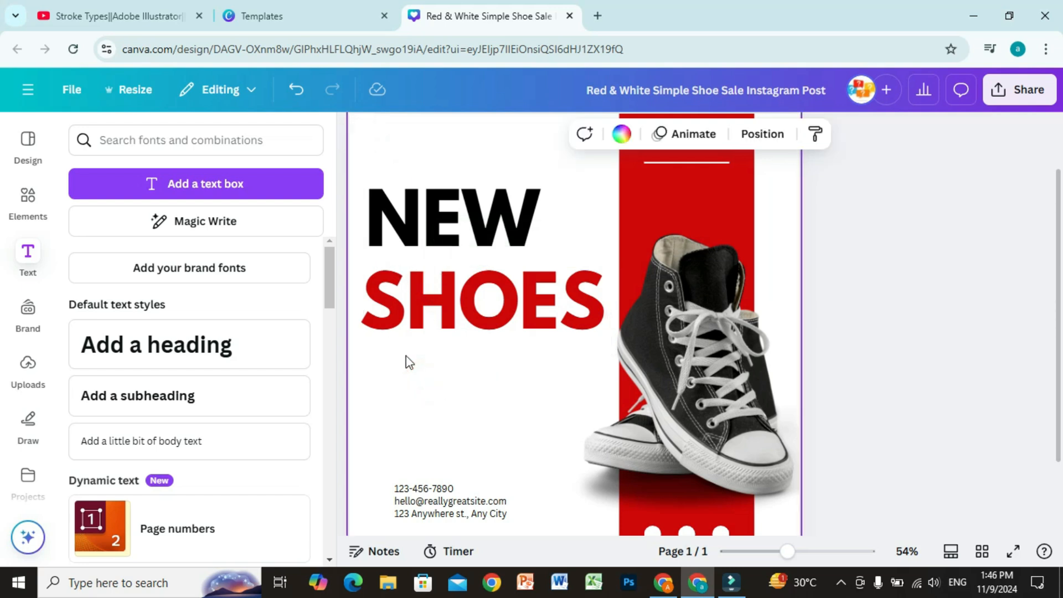
left_click_drag(419, 308, 413, 294)
left_click(421, 402)
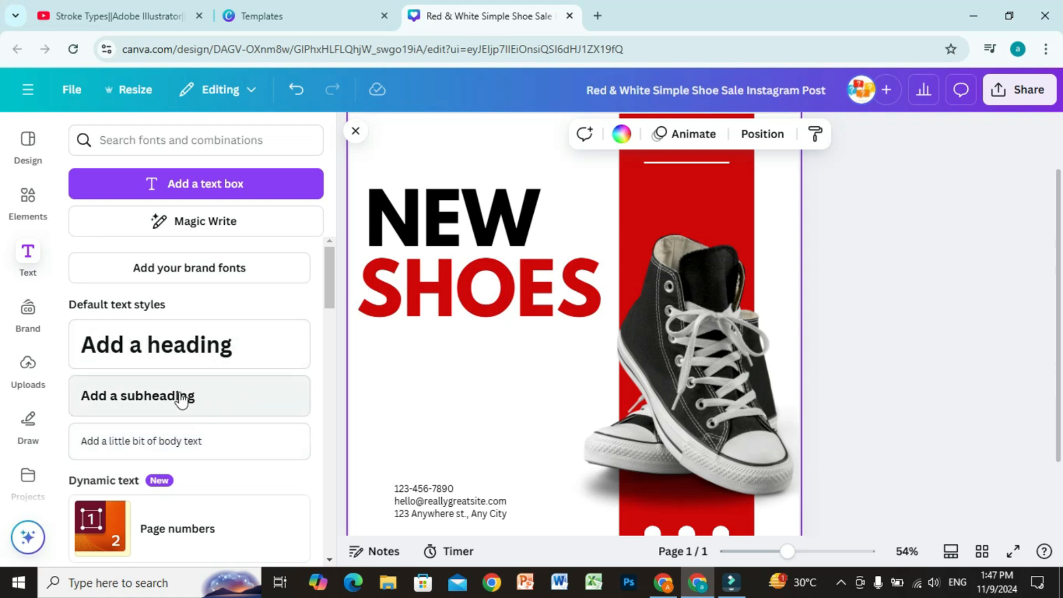
Add a default heading text box and place it in the blank area below the red SHOES text
left_click(134, 349)
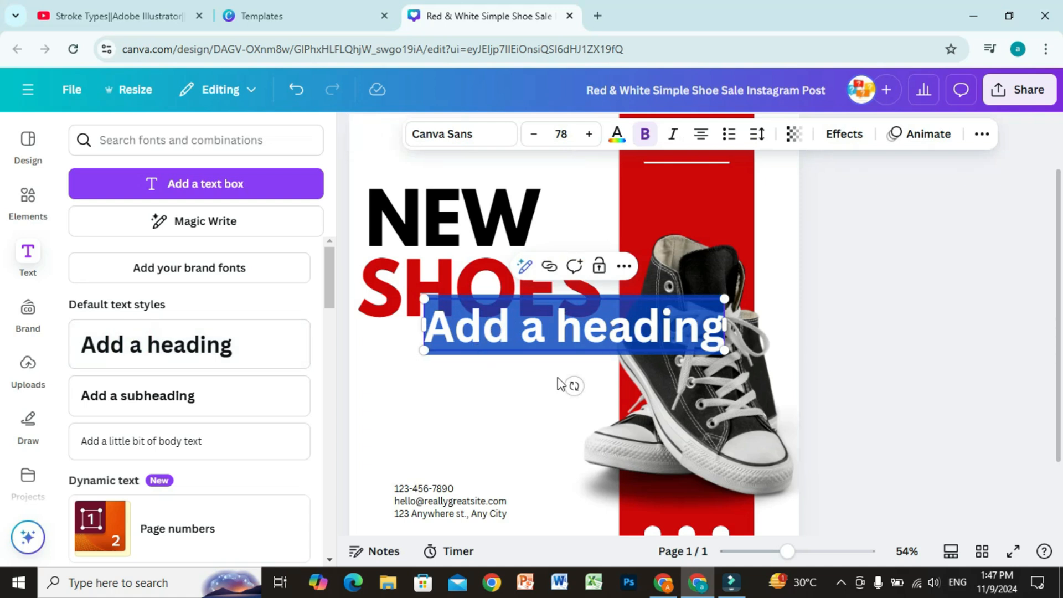
left_click(493, 390)
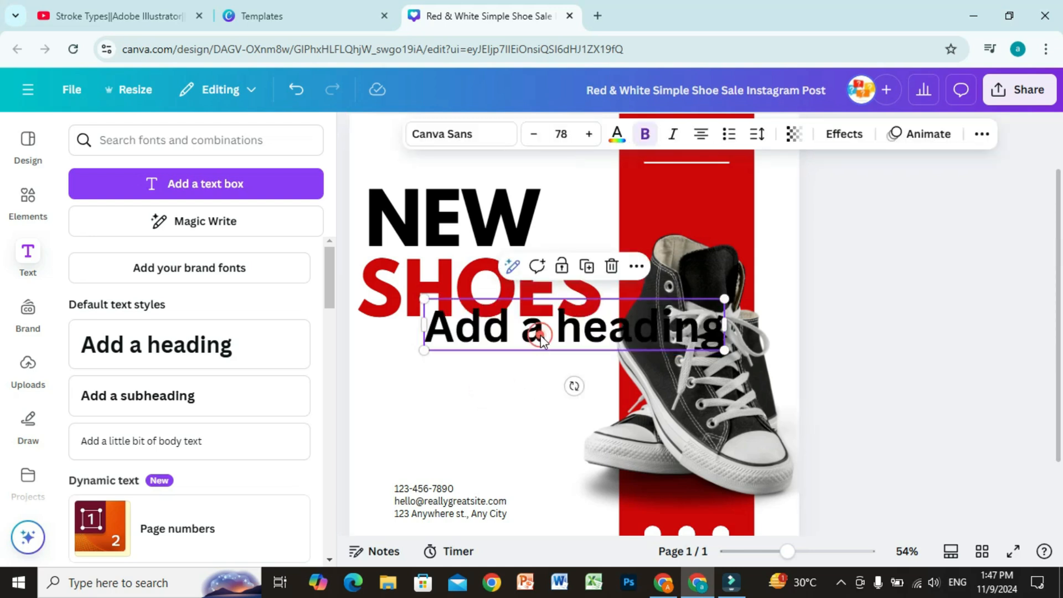
left_click_drag(541, 334, 476, 386)
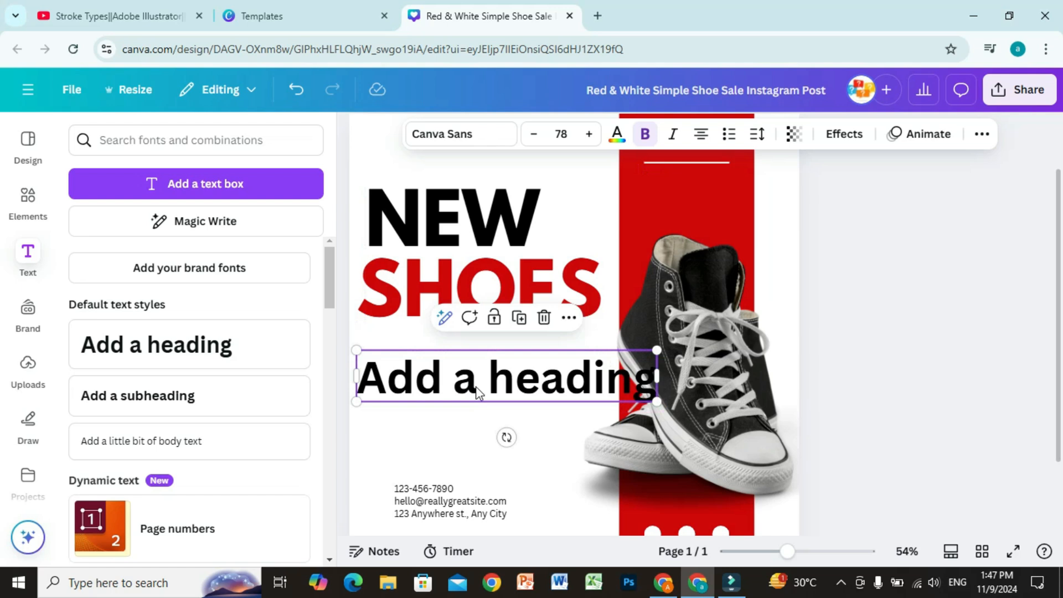
Change the heading text to NEW ARRIVAL and fit it at about size 61.3 just beneath SHOES
double_click(507, 382)
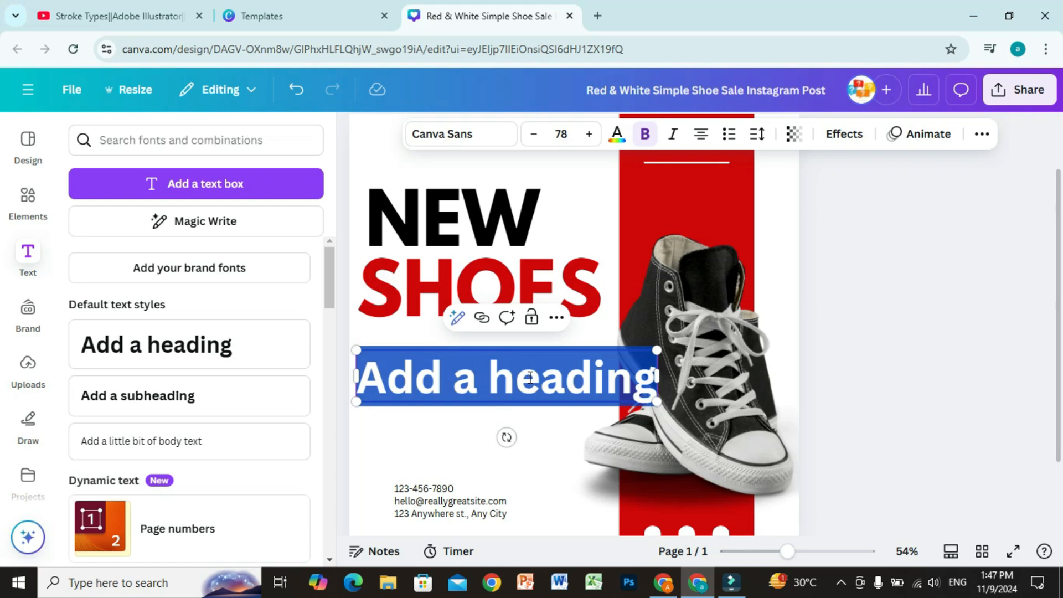
type("NEW")
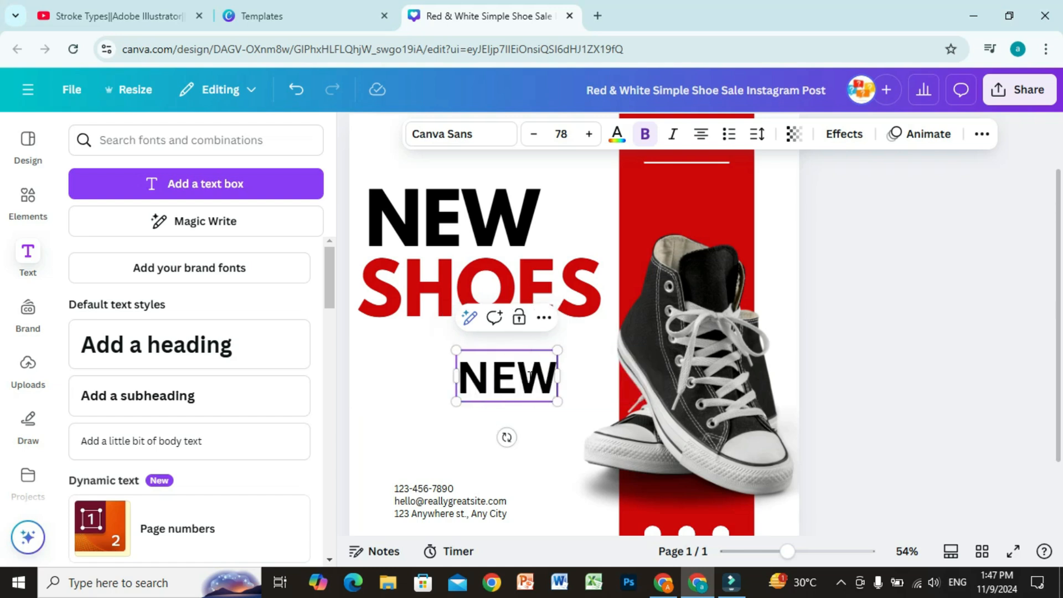
type(" ARRIVAL")
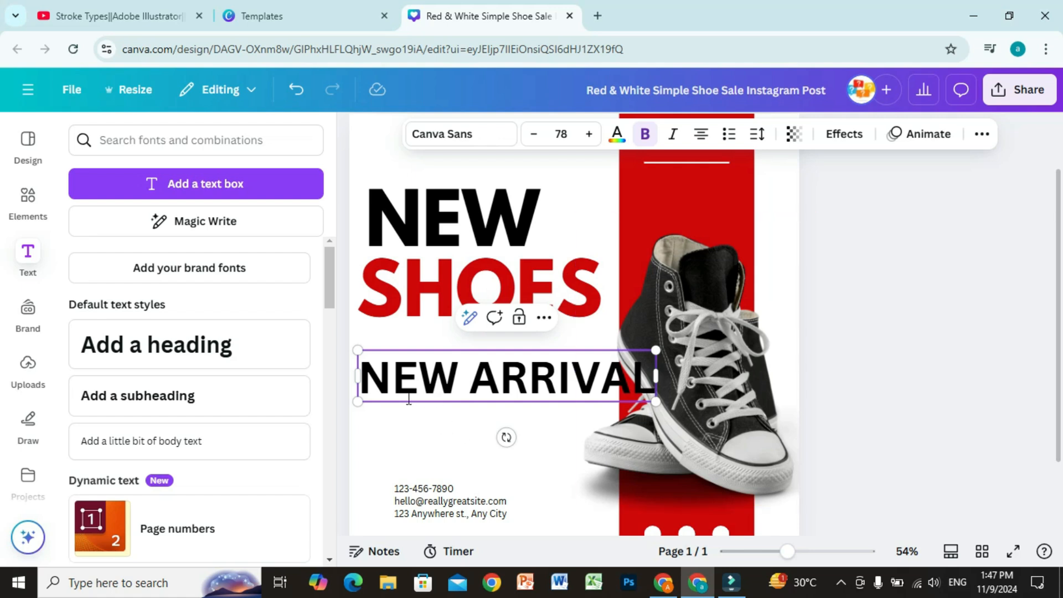
left_click_drag(655, 350, 593, 363)
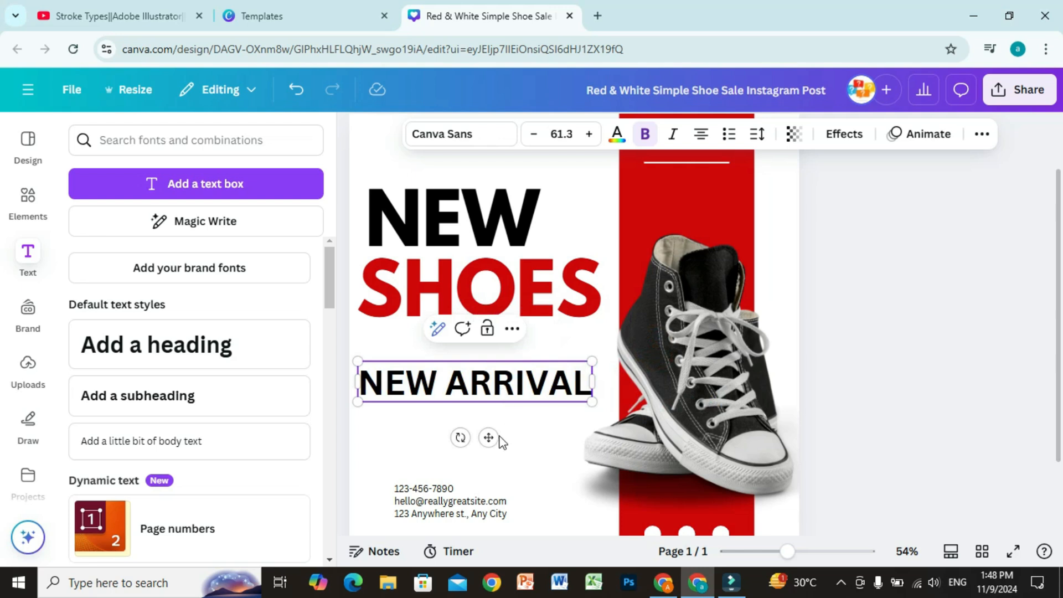
left_click_drag(485, 437, 486, 415)
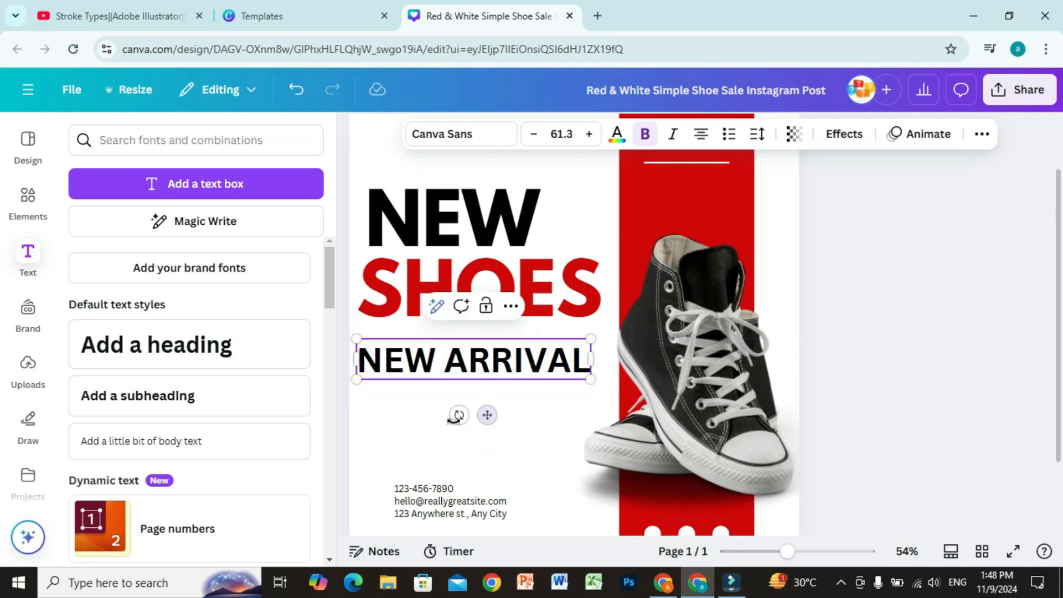
Add a subheading reading SPORT SHOES under NEW ARRIVAL and shift it toward the page's left edge
left_click(132, 399)
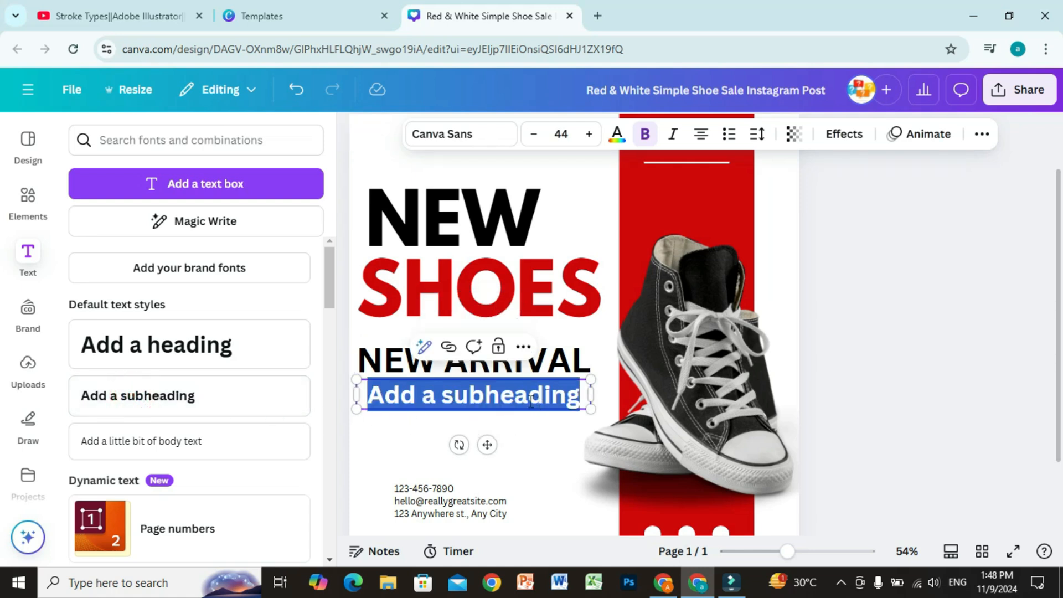
type("SPORT SHOES")
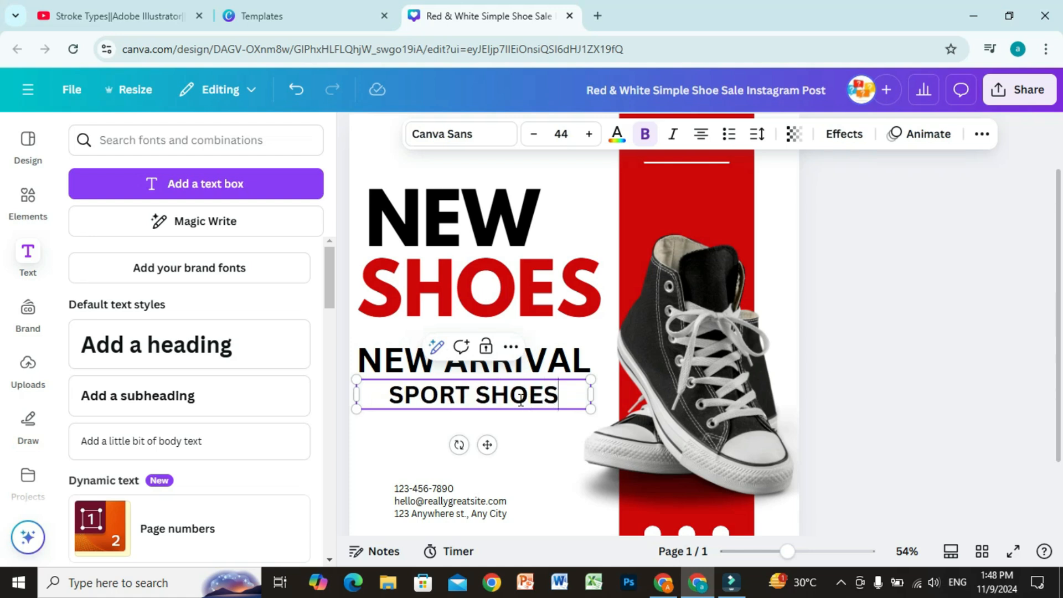
left_click_drag(487, 445, 466, 449)
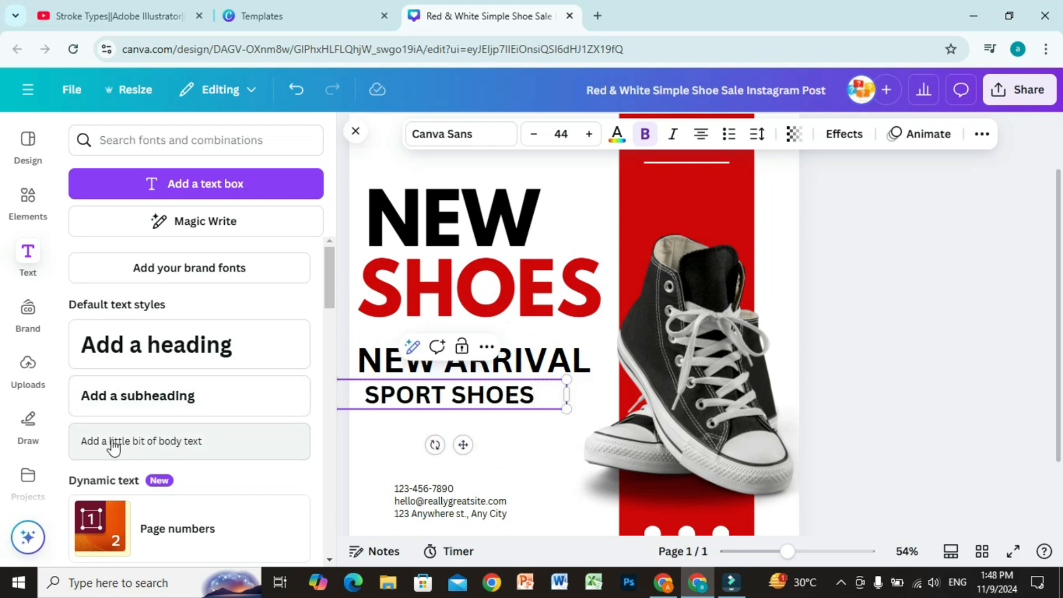
Add body text reading SPORT SHOES FOR YOUR WITH BEST PERFORMANCE beneath the subheading and adjust its position slightly, undoing any accidental rotation
left_click(174, 443)
left_click_drag(583, 383, 482, 466)
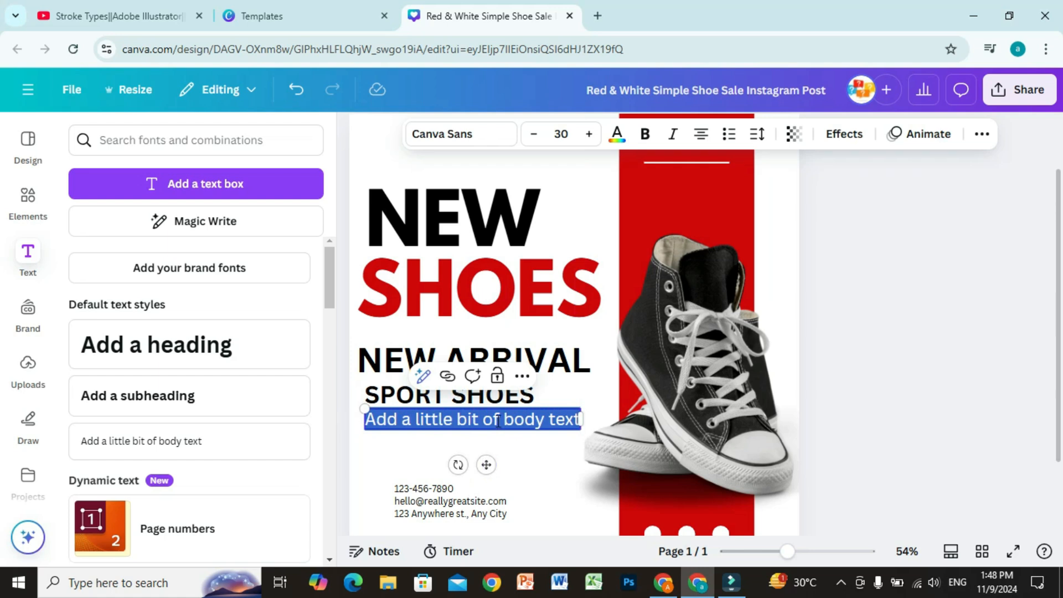
type("SPORT SHOES FOR YOUR")
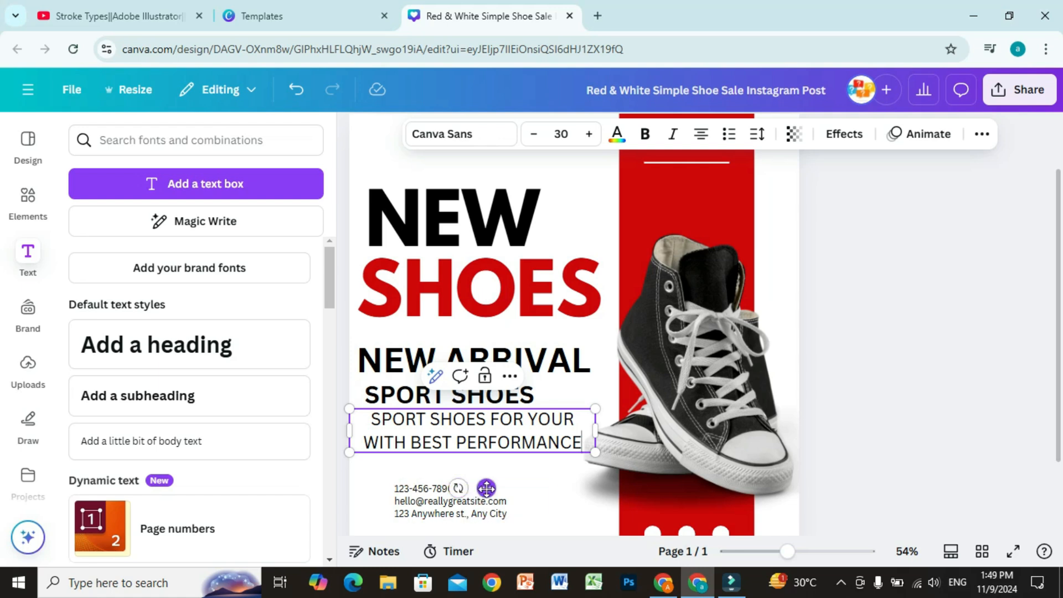
mouse_move(486, 488)
left_mouse_down()
mouse_move(436, 490)
mouse_move(481, 487)
left_mouse_up()
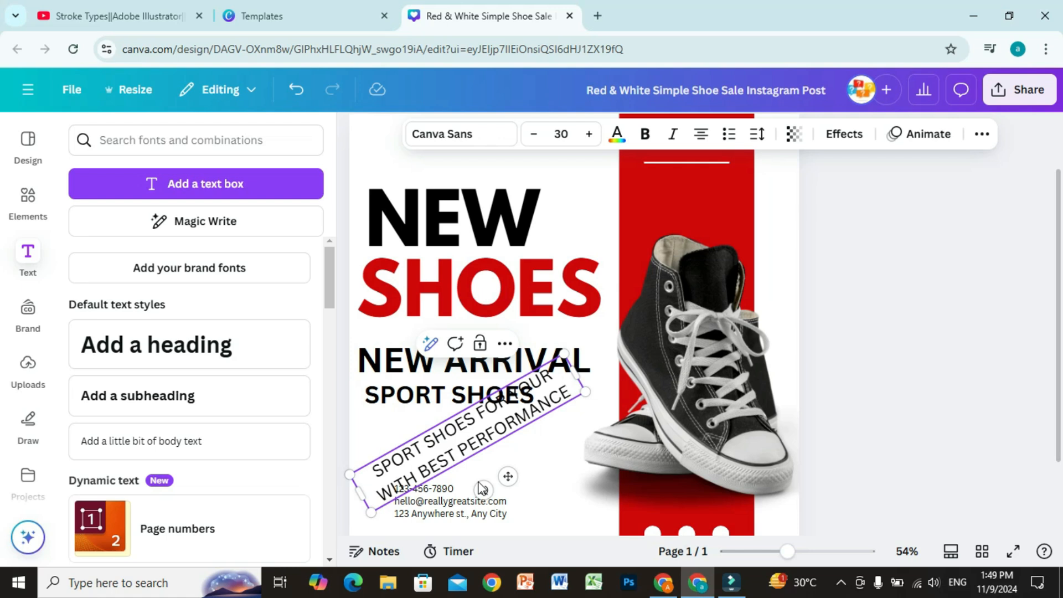
key("ctrl+z")
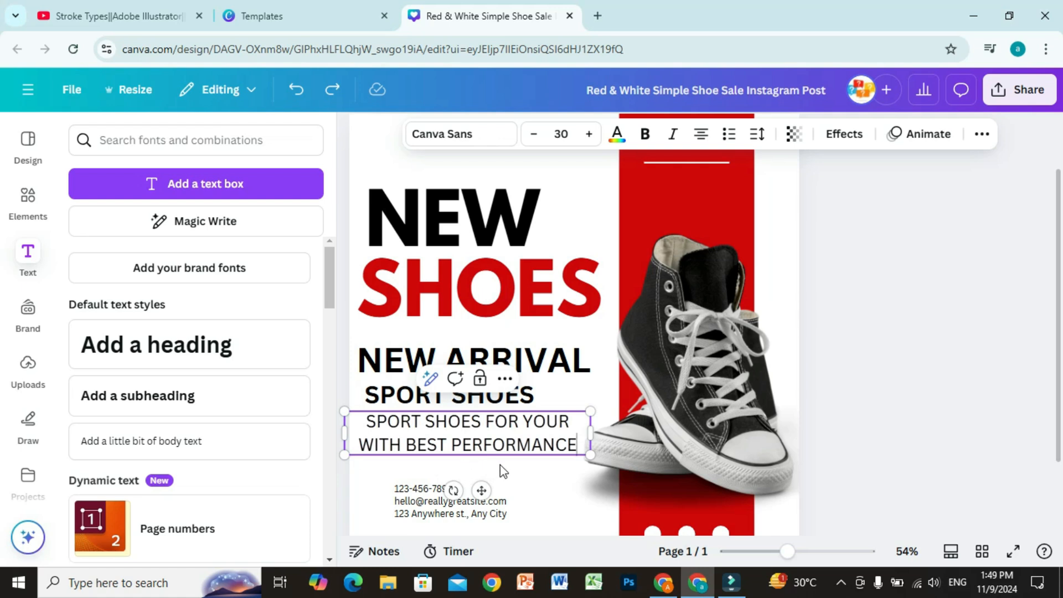
Delete the NEW ARRIVAL heading, SPORT SHOES subheading and body text together
left_click_drag(500, 464, 427, 373)
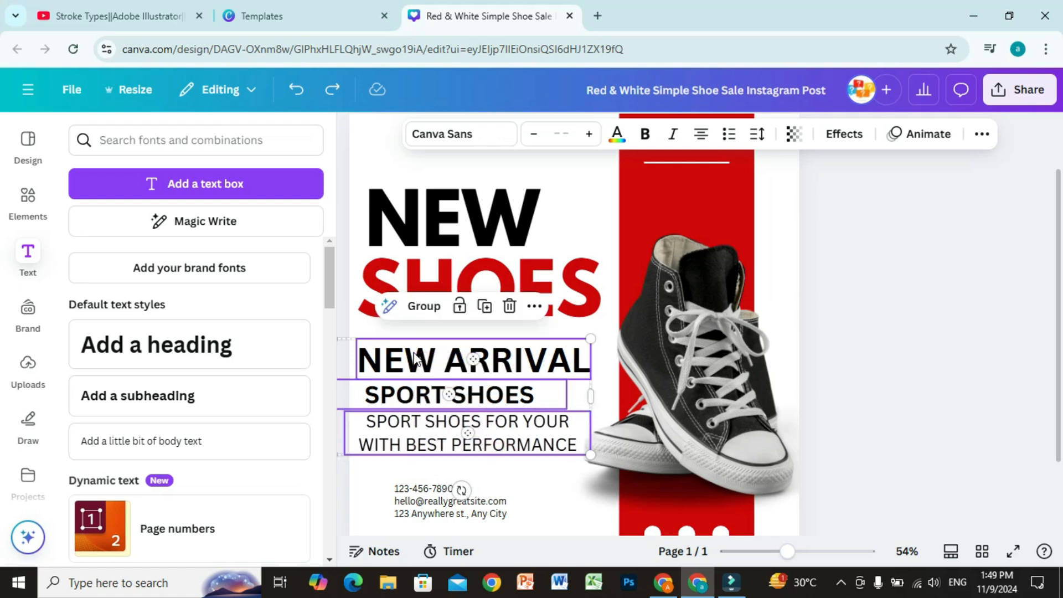
key("Delete")
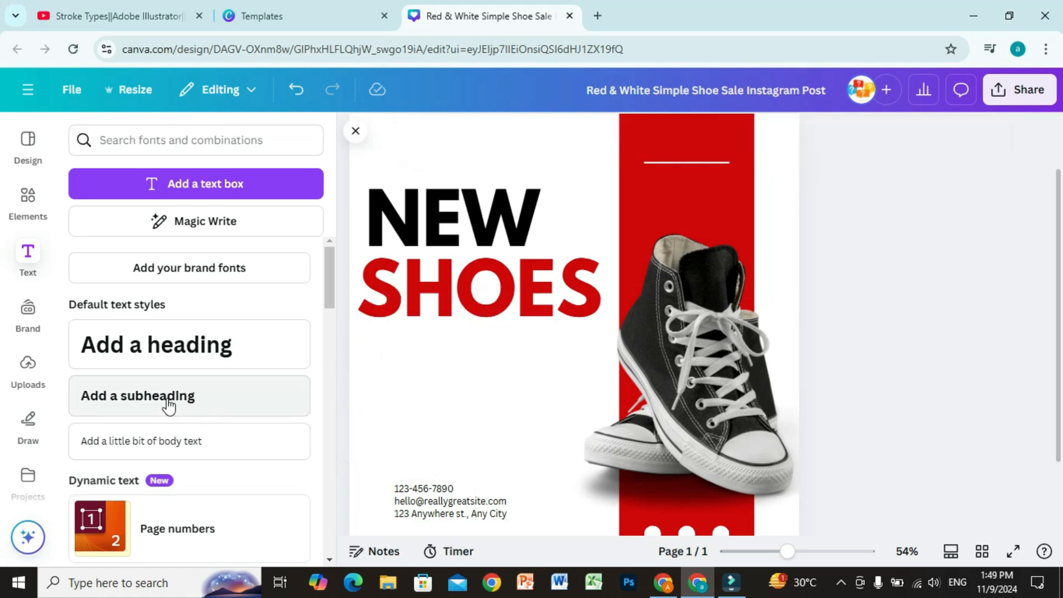
Add the "new MENU for foodies" font combination to the blank area below the red SHOES text
scroll(160, 409, "down", 5)
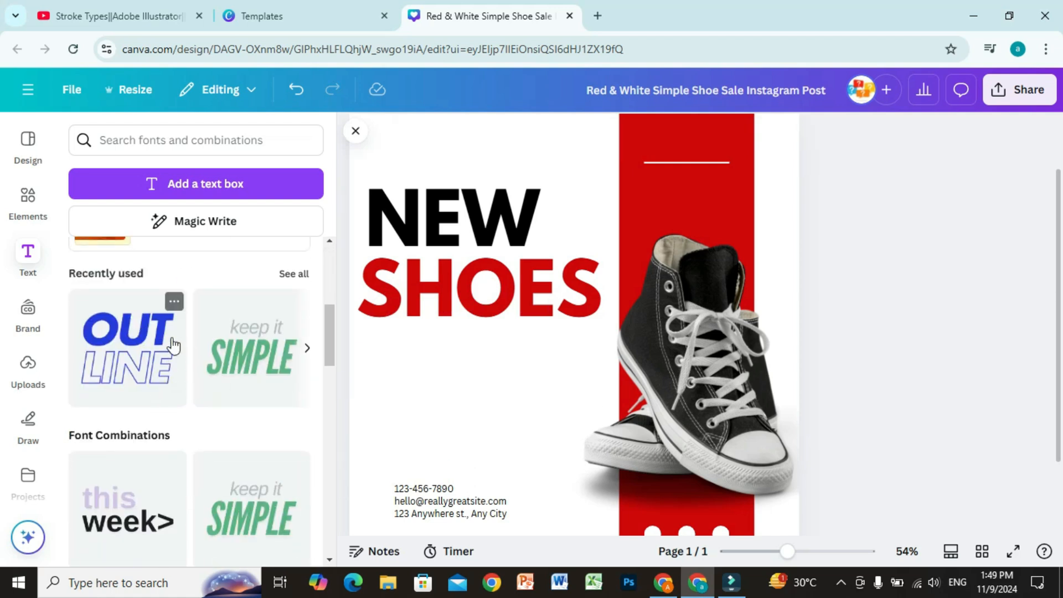
scroll(157, 433, "down", 3)
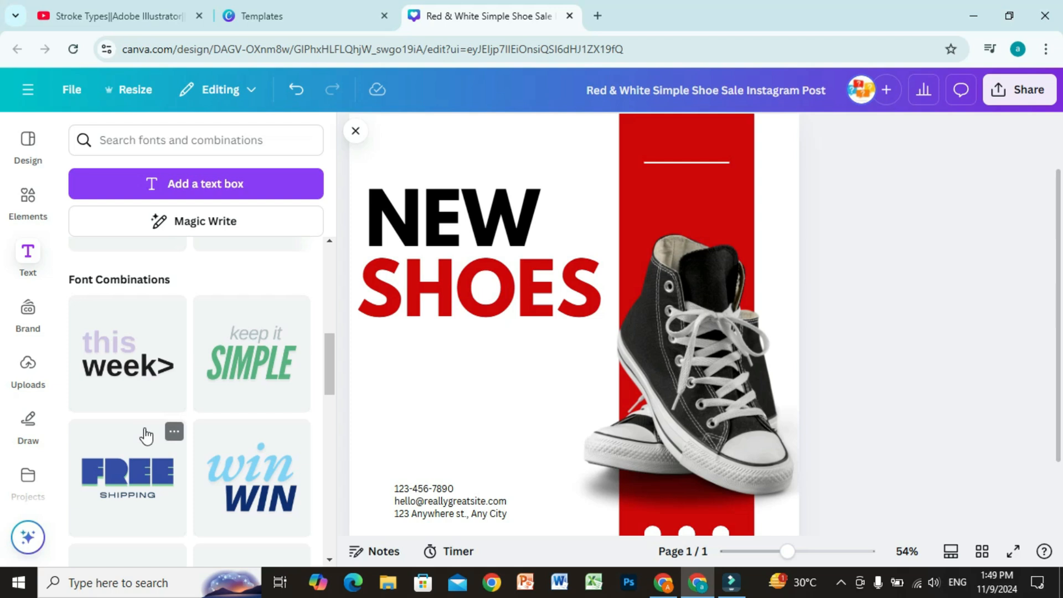
scroll(147, 435, "down", 2)
scroll(217, 423, "down", 1)
scroll(217, 423, "down", 5)
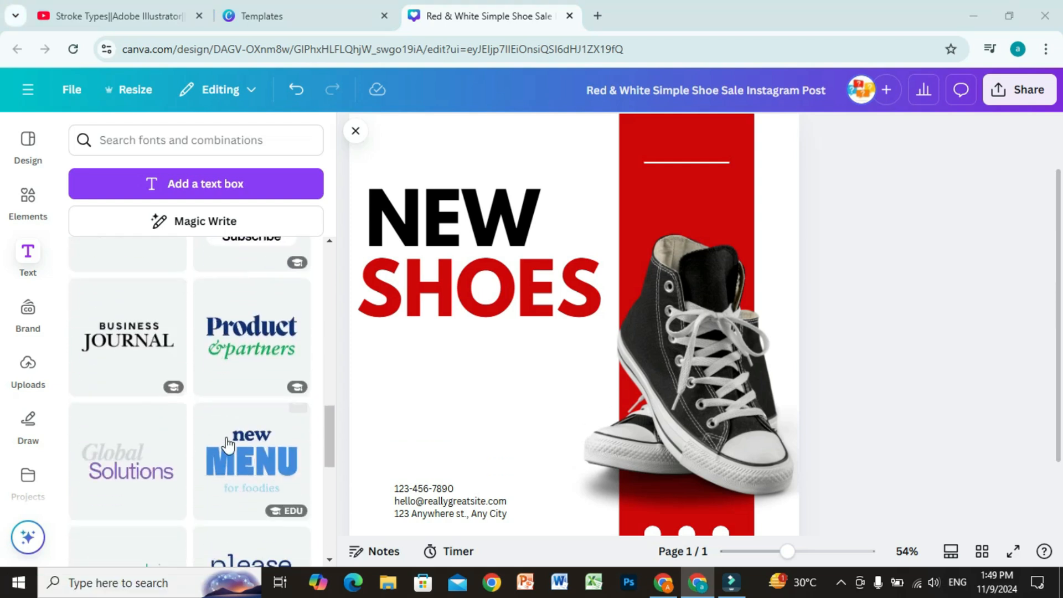
left_click_drag(230, 461, 454, 410)
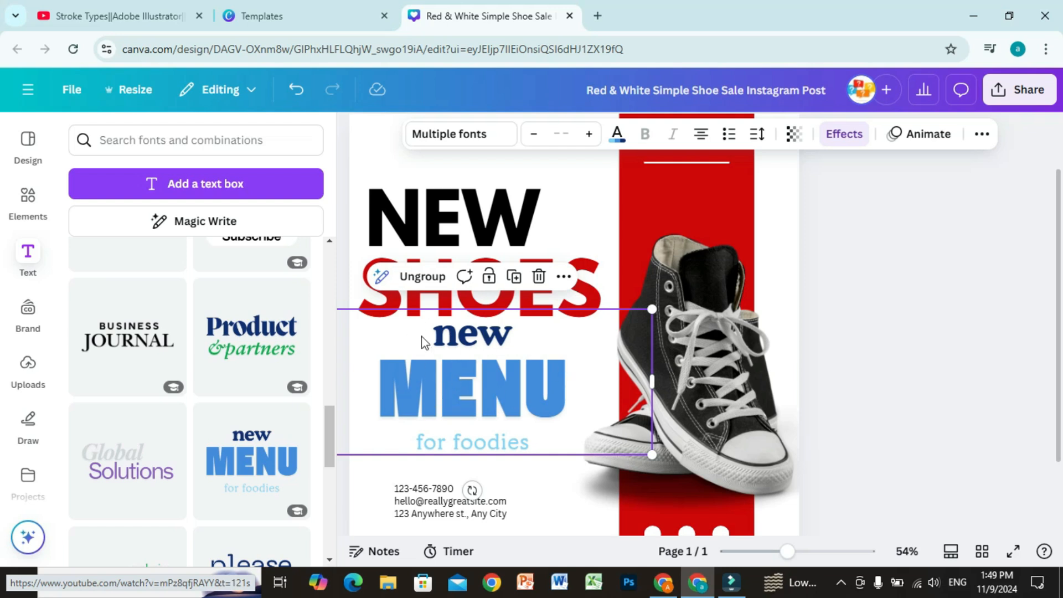
Ungroup the font combination and move its "new" text left and slightly down, above the start of MENU
left_click(427, 285)
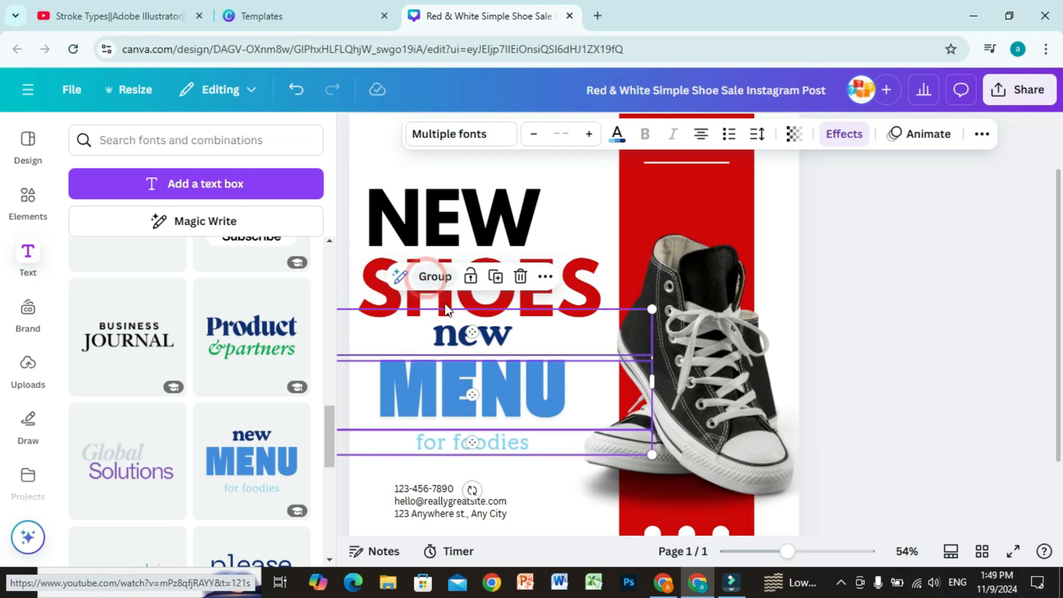
left_click(585, 485)
left_click(464, 347)
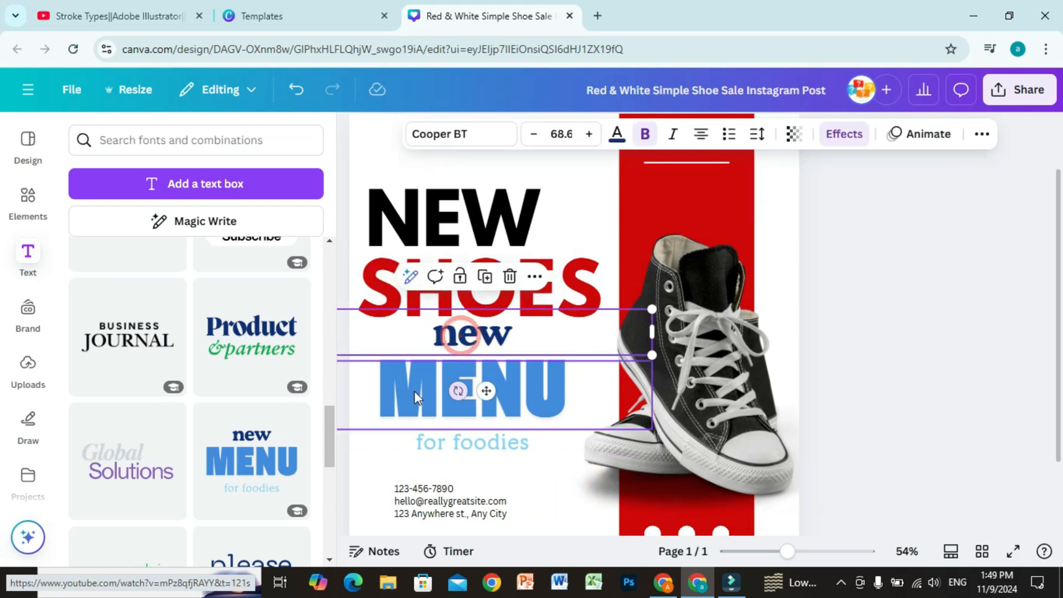
left_click(415, 391)
left_click(439, 447)
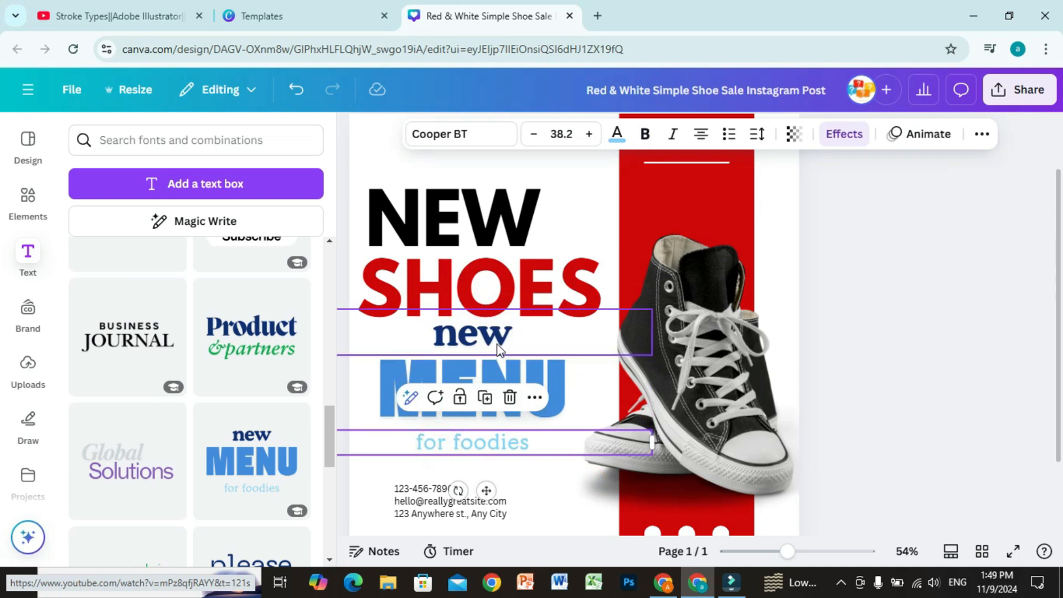
left_click_drag(497, 346, 445, 354)
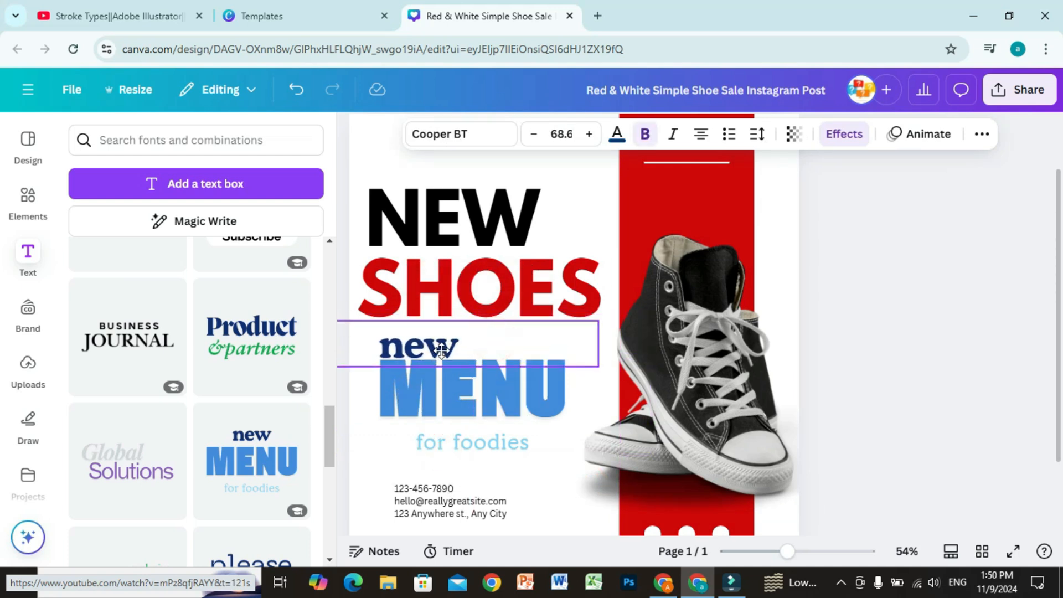
Replace MENU with SPORT and "for foodies" with "shoes" in the added font combination
left_click(547, 393)
double_click(547, 393)
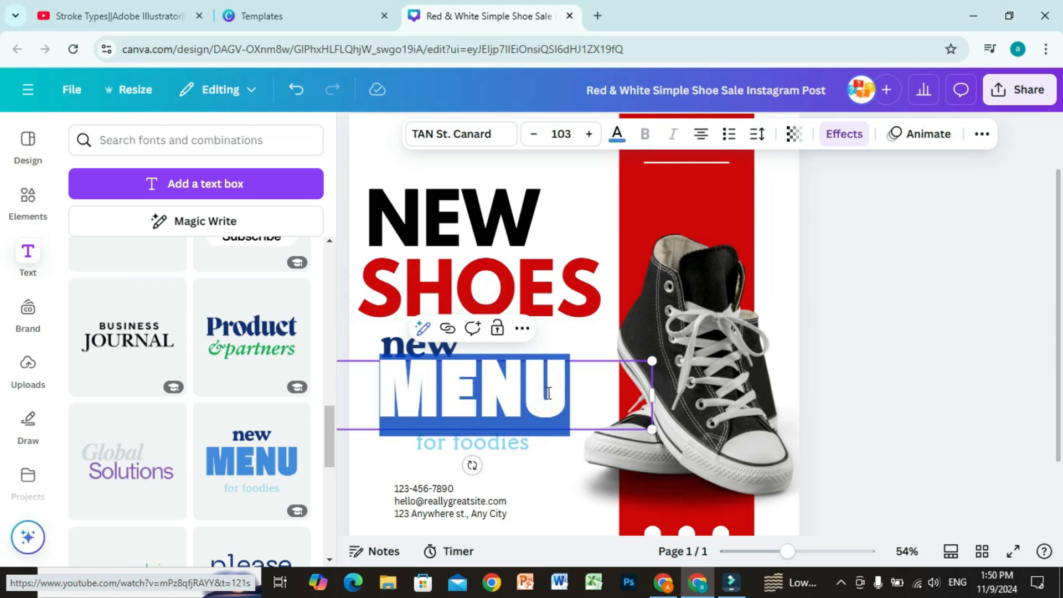
type("SPORT")
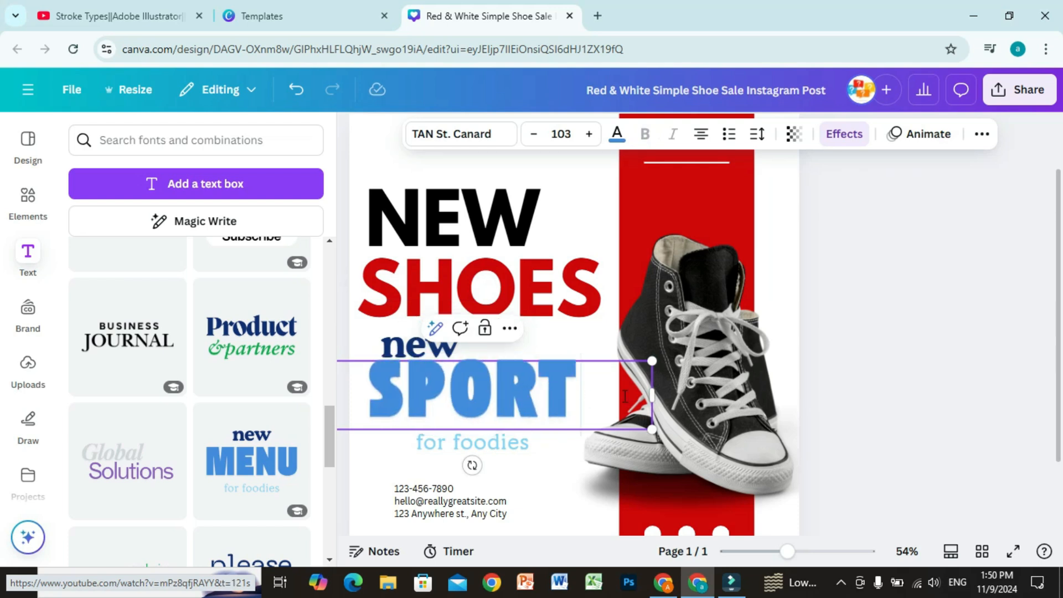
left_click(518, 450)
double_click(518, 448)
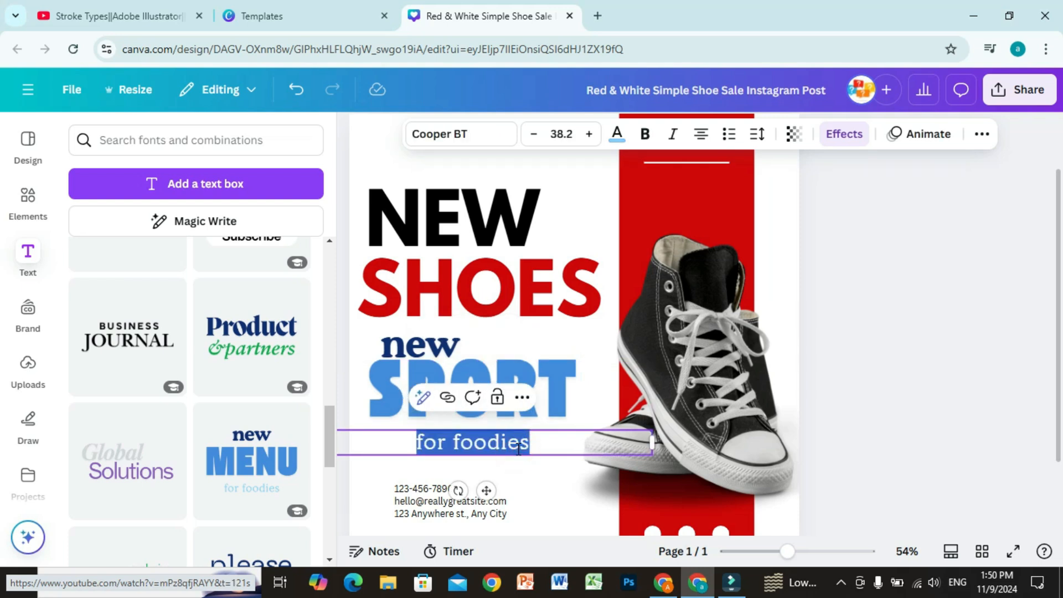
type("shoes")
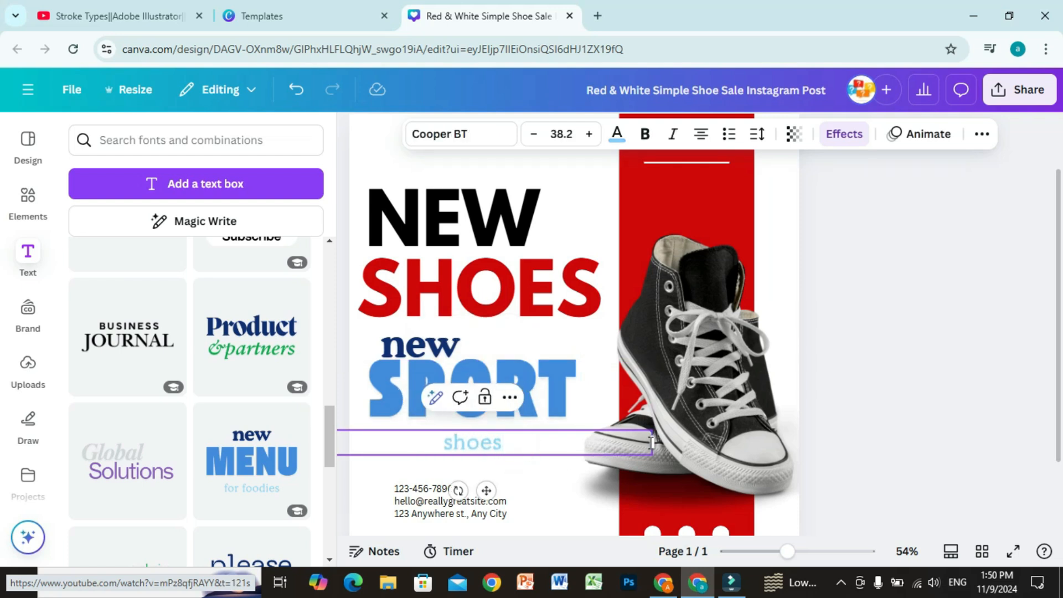
Narrow the "shoes" text box, enlarge its text to size 47.7 and place it beneath the end of SPORT
left_click_drag(650, 444, 487, 443)
left_click_drag(404, 490, 541, 476)
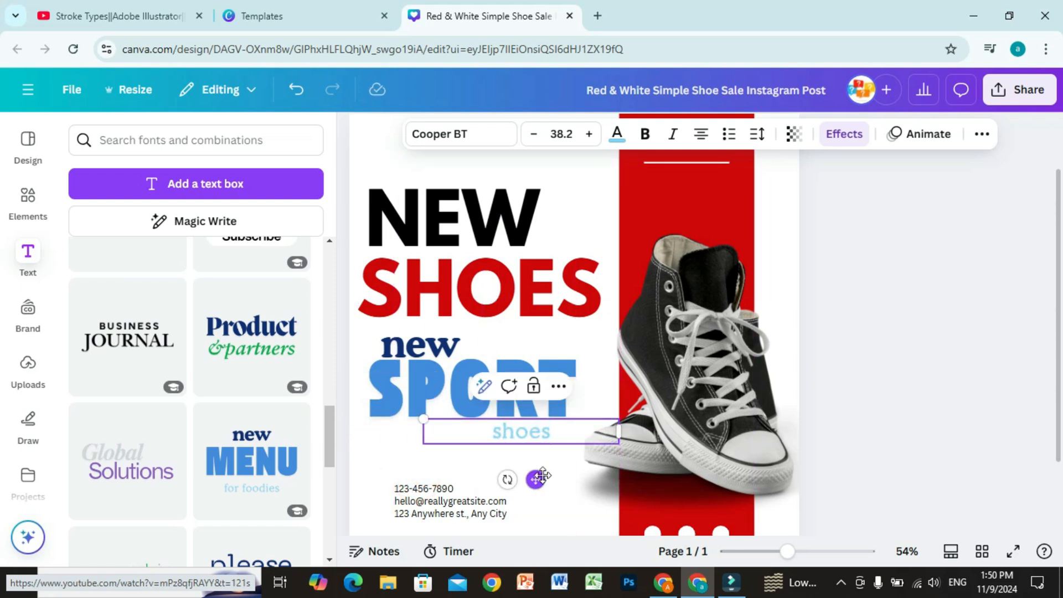
left_click_drag(423, 419, 386, 411)
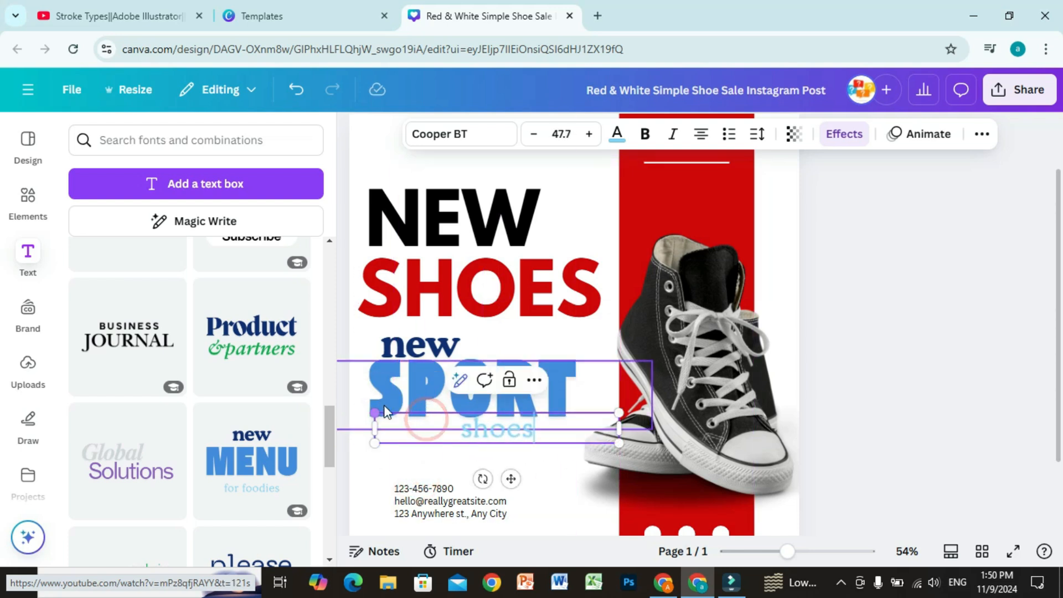
left_click_drag(510, 478, 544, 479)
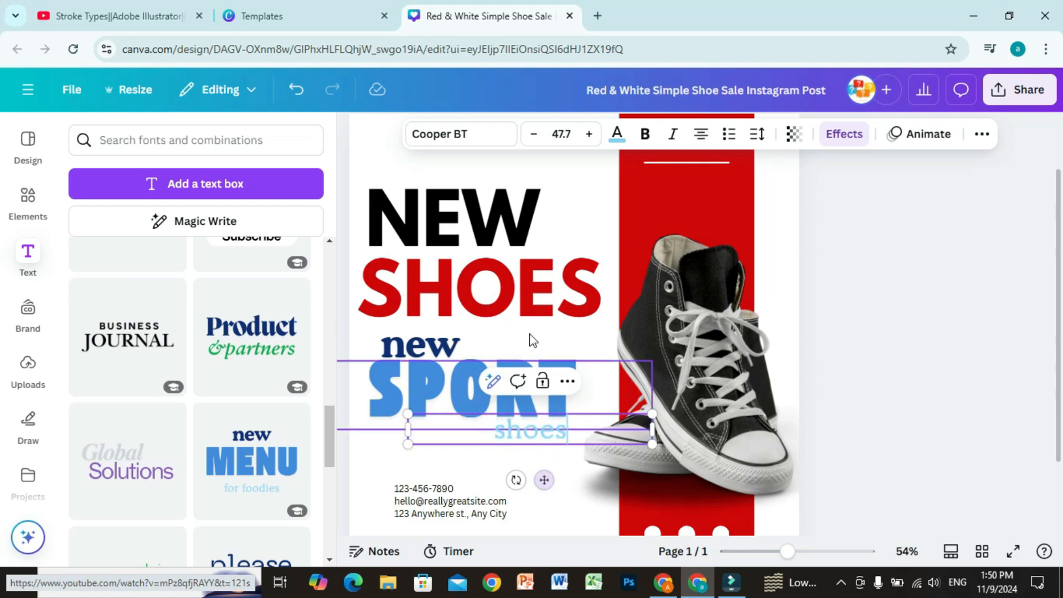
Recolour the light blue "shoes" text with the red document colour
left_click(619, 140)
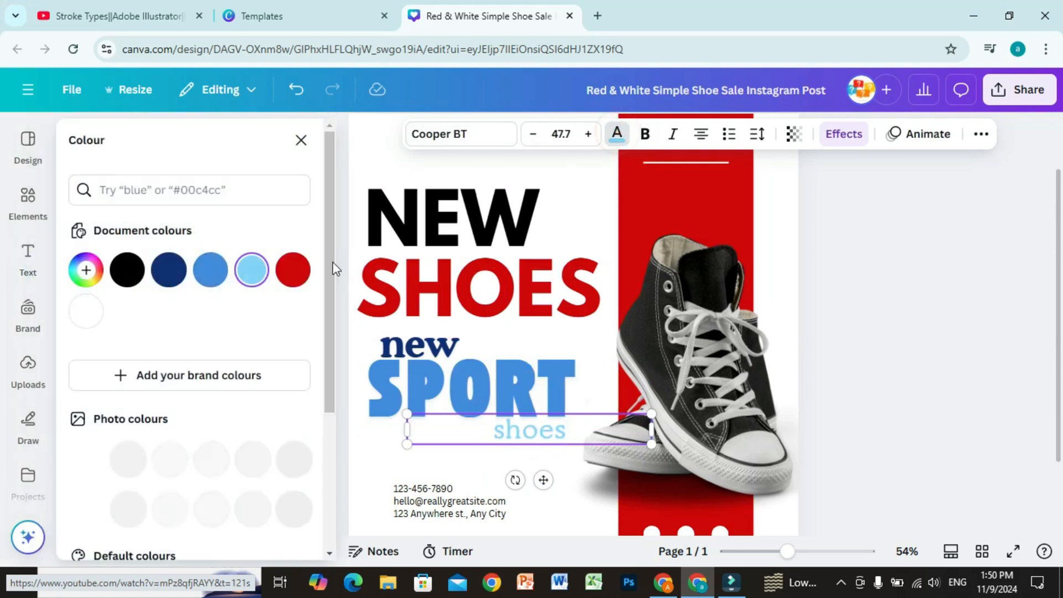
left_click(293, 270)
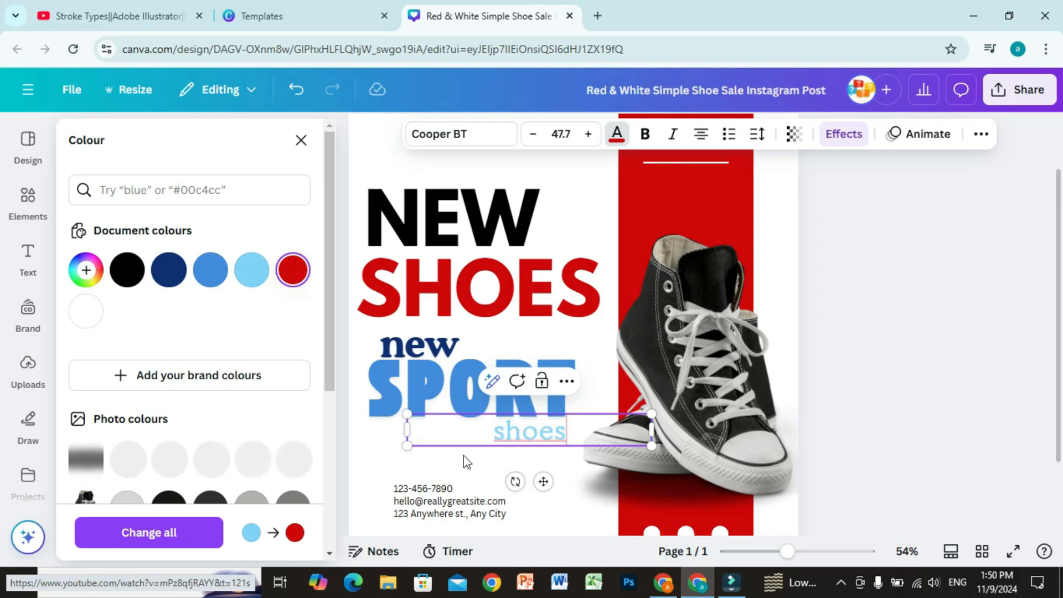
left_click_drag(569, 430, 493, 430)
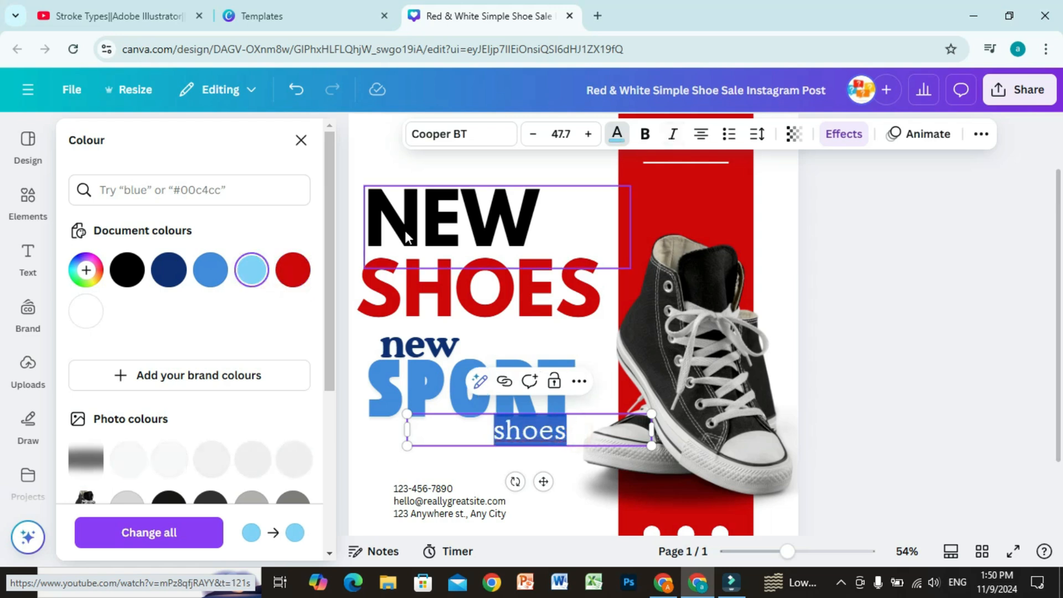
left_click(293, 271)
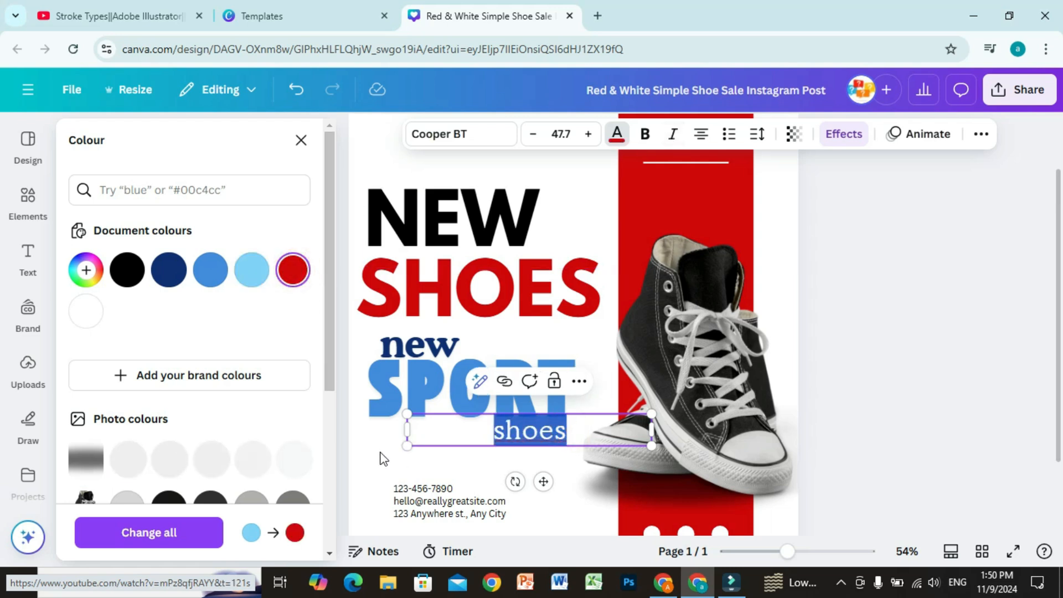
left_click(379, 451)
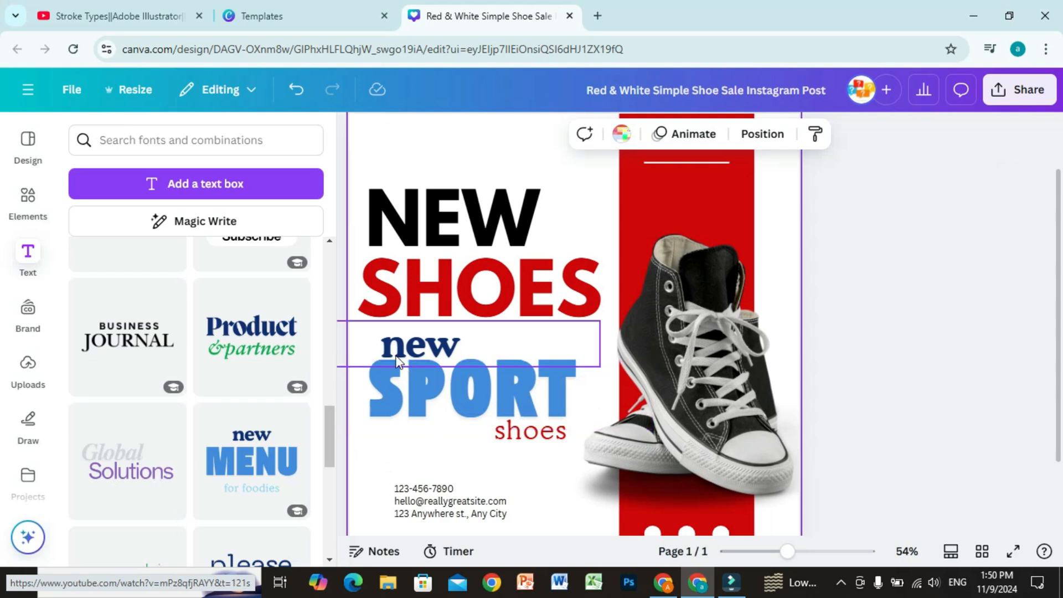
Delete the "new", SPORT and "shoes" texts together, and move the large NEW and SHOES titles higher on the page
left_click_drag(536, 452, 390, 346)
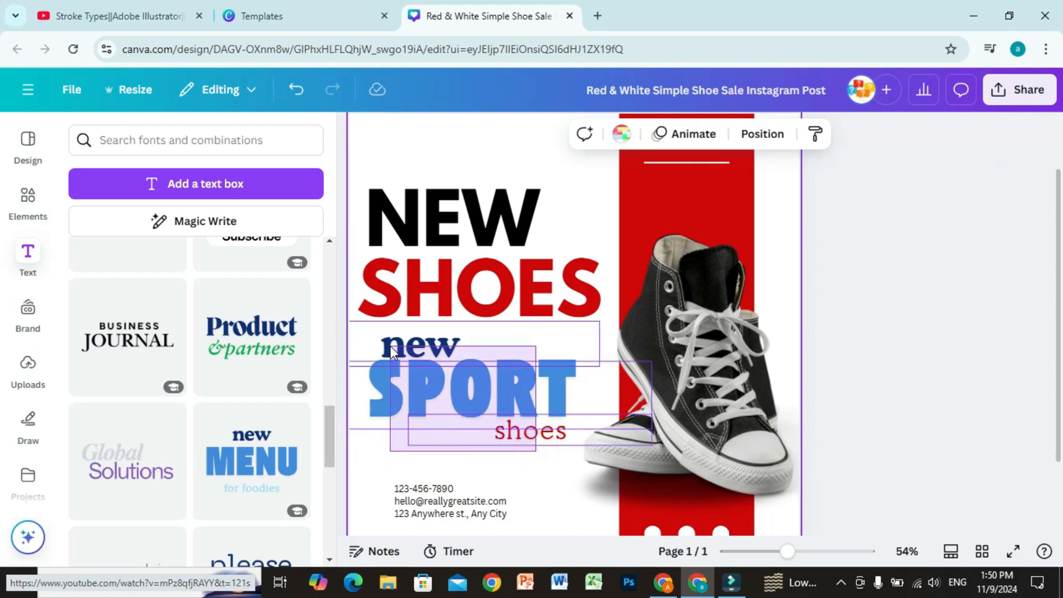
key("Delete")
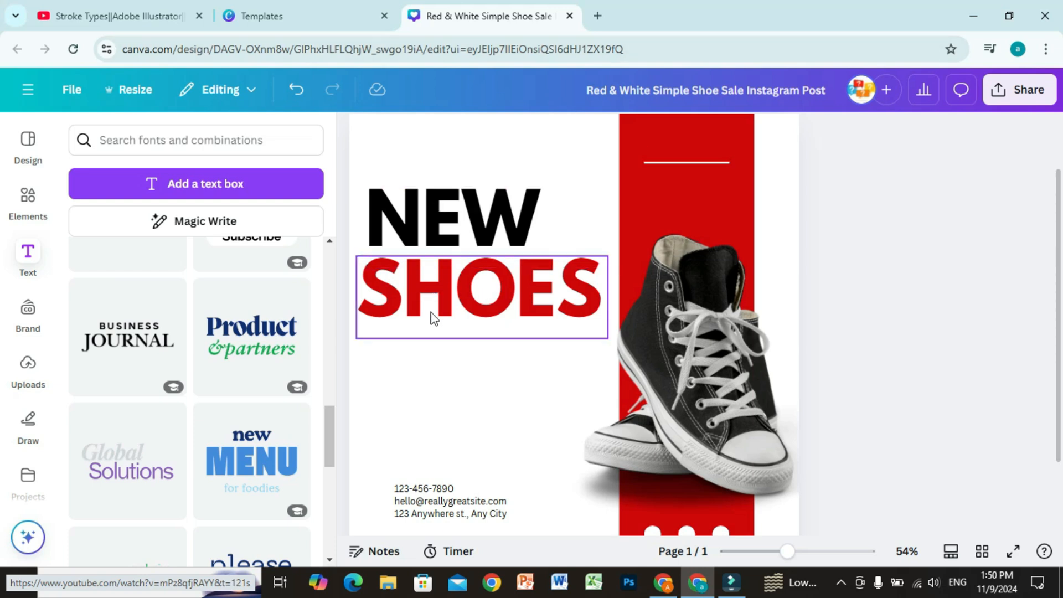
left_click_drag(447, 215, 446, 121)
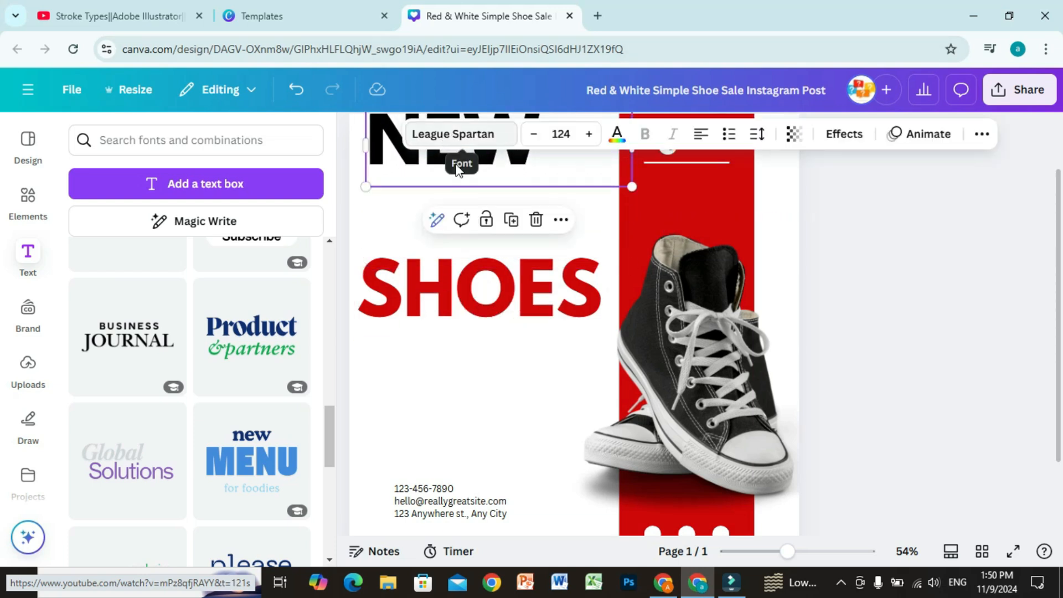
left_click_drag(487, 304, 493, 280)
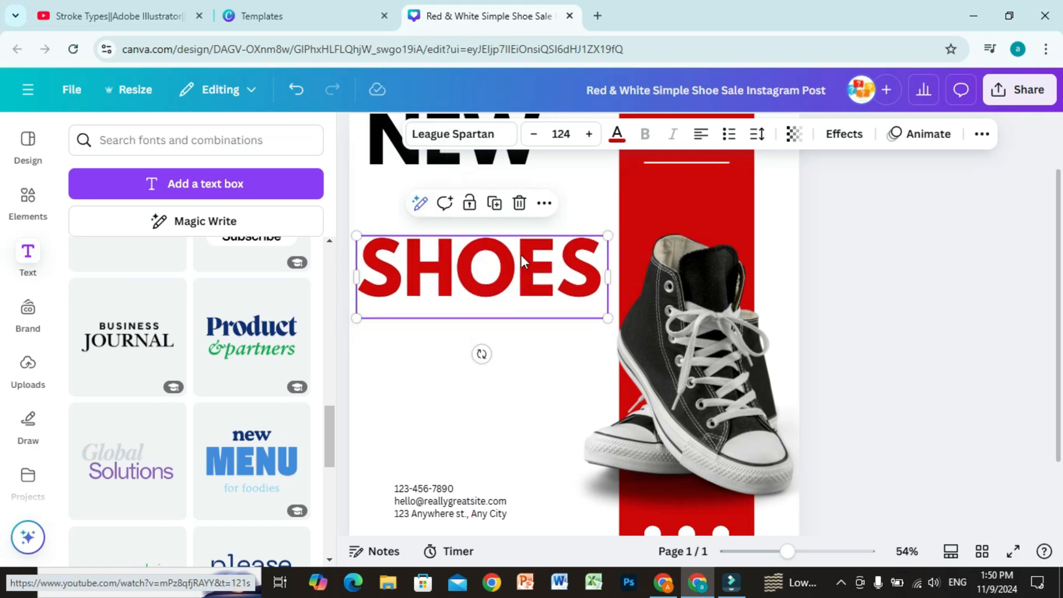
Apply a Shadow effect to the red SHOES title with offset 78, direction -57, blur 68 and transparency 36
left_click(852, 142)
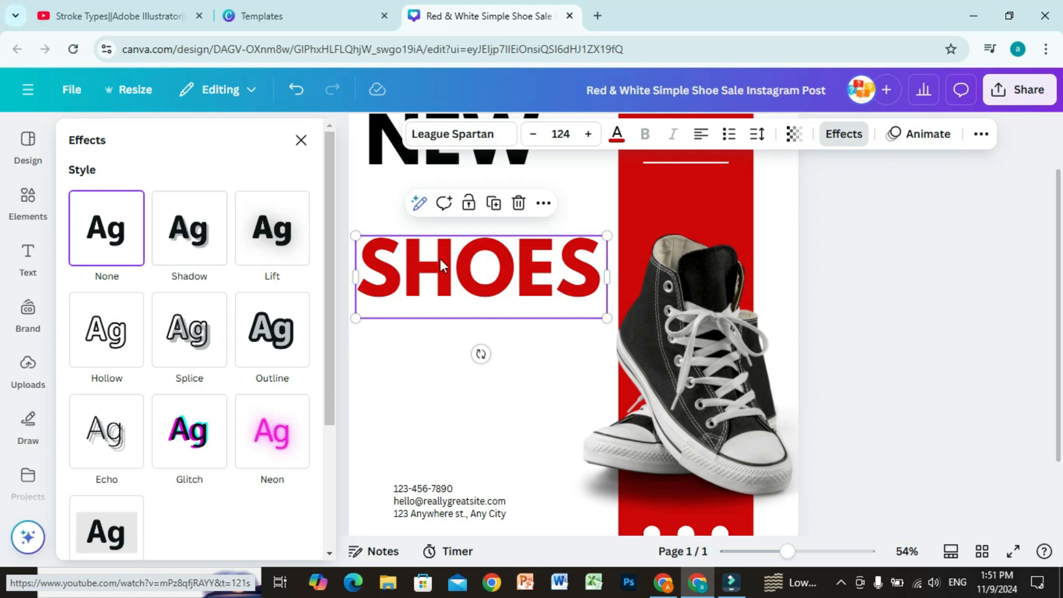
left_click(184, 229)
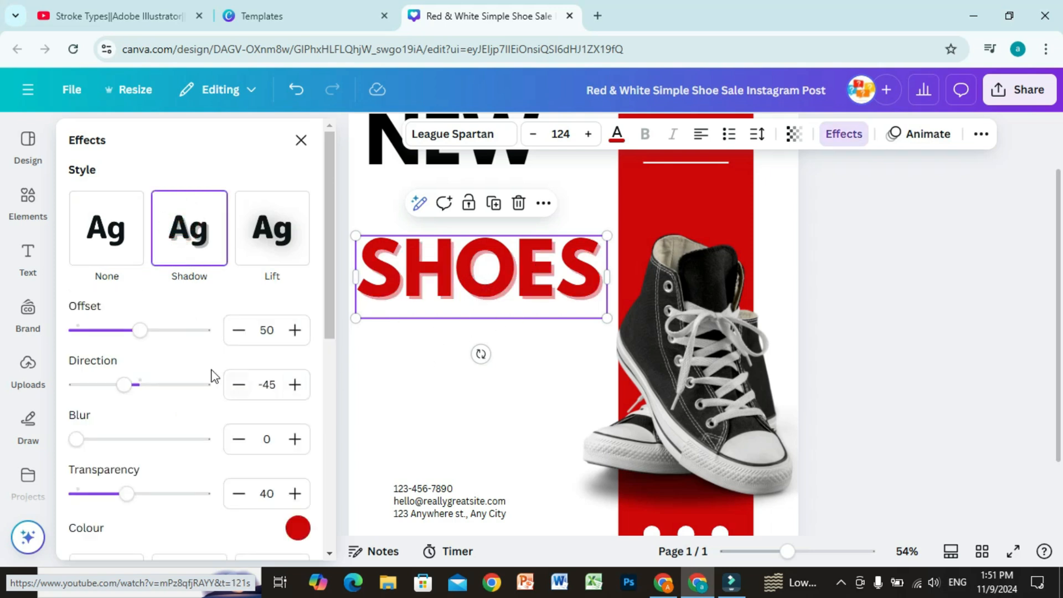
left_click_drag(138, 330, 178, 347)
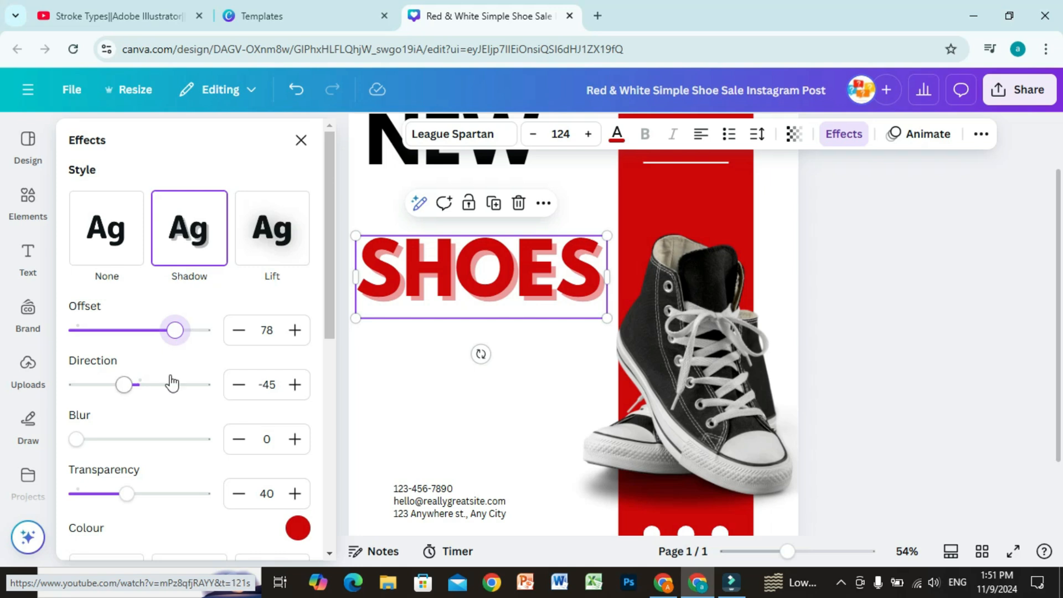
mouse_move(131, 392)
left_mouse_down()
mouse_move(177, 403)
mouse_move(119, 396)
left_mouse_up()
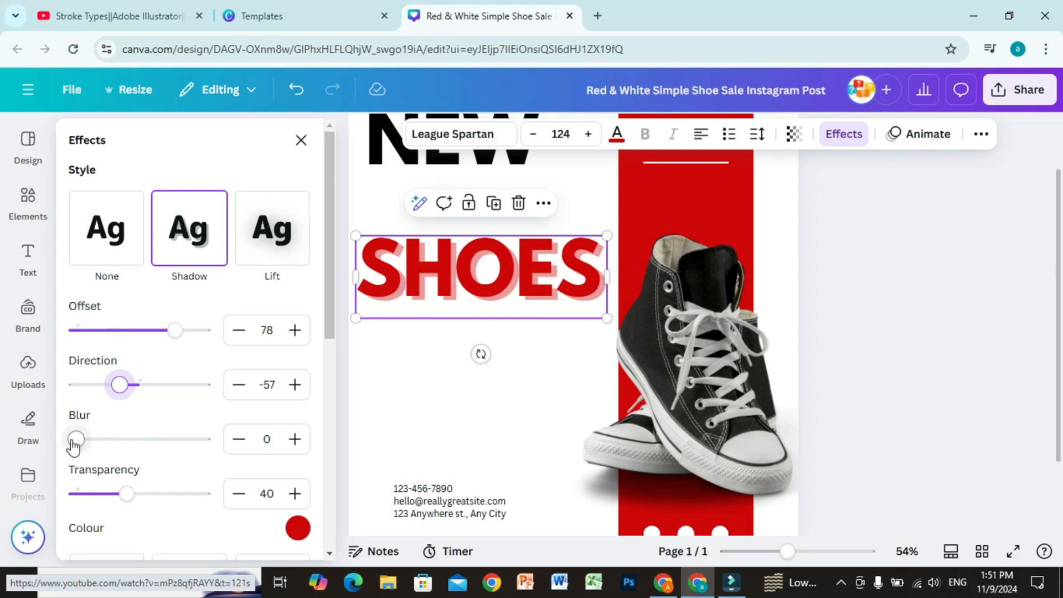
left_click_drag(76, 440, 164, 447)
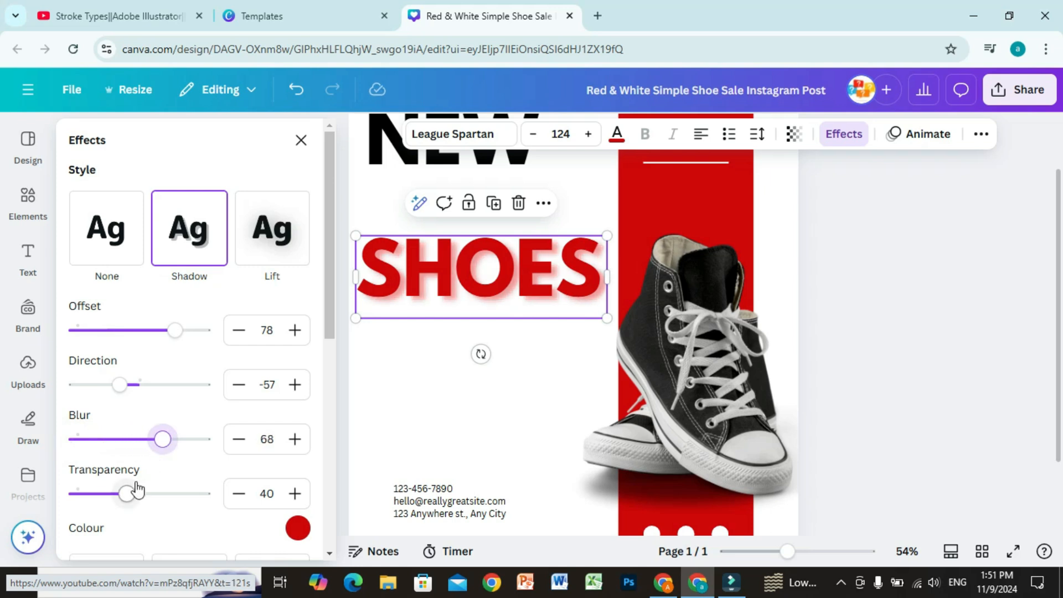
left_click_drag(125, 502, 99, 496)
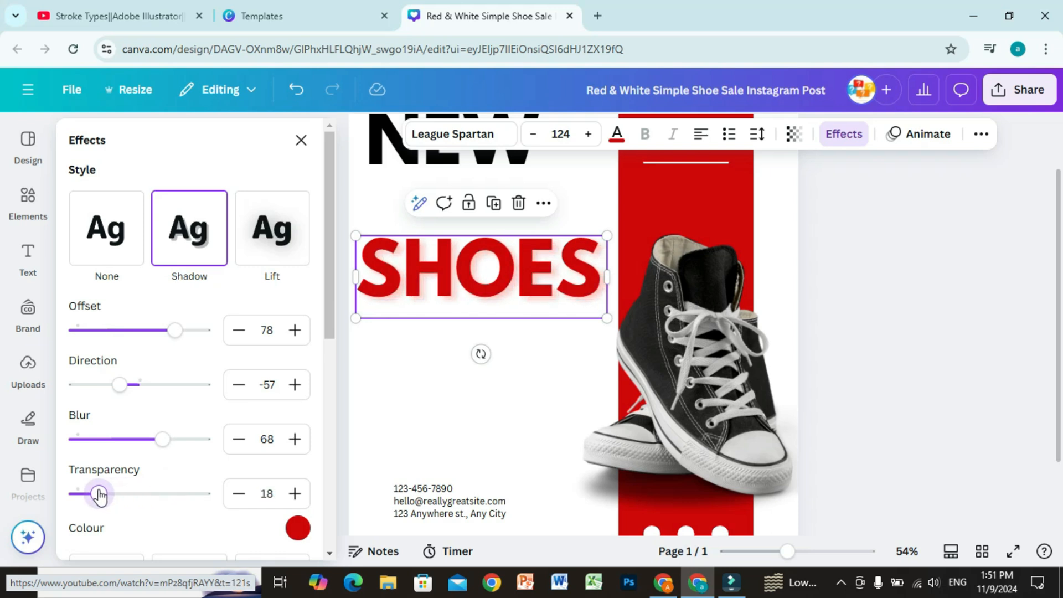
left_click_drag(100, 496, 122, 493)
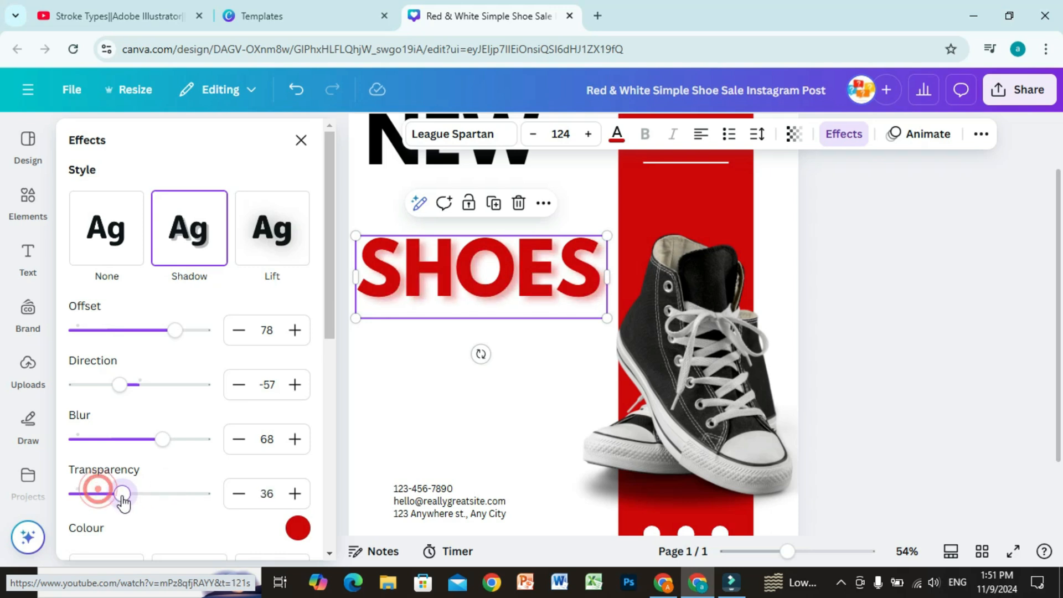
Set the shadow colour of the SHOES title to black
left_click(299, 534)
left_click(120, 370)
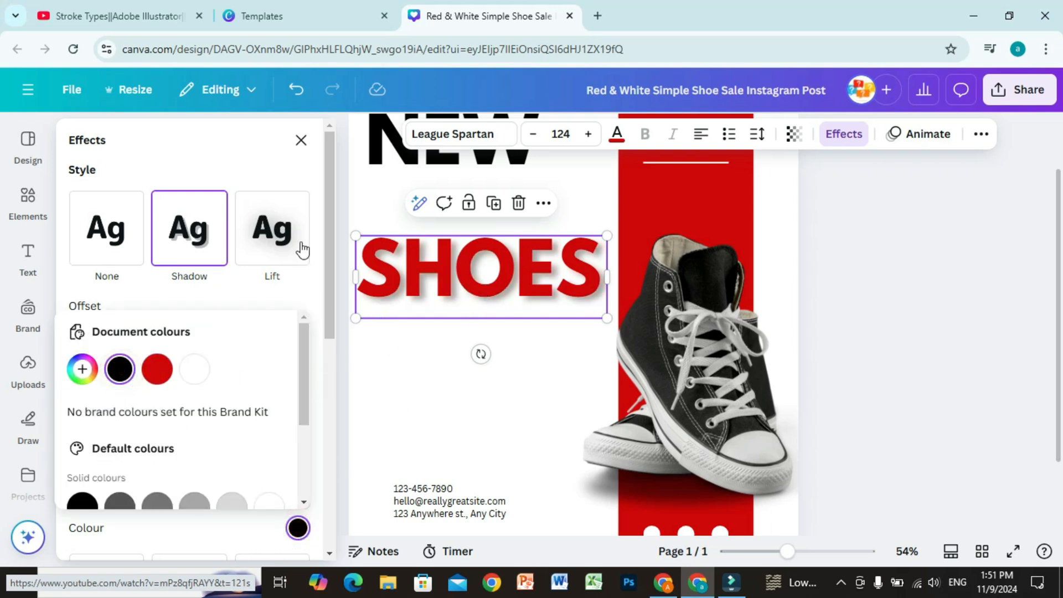
left_click(328, 256)
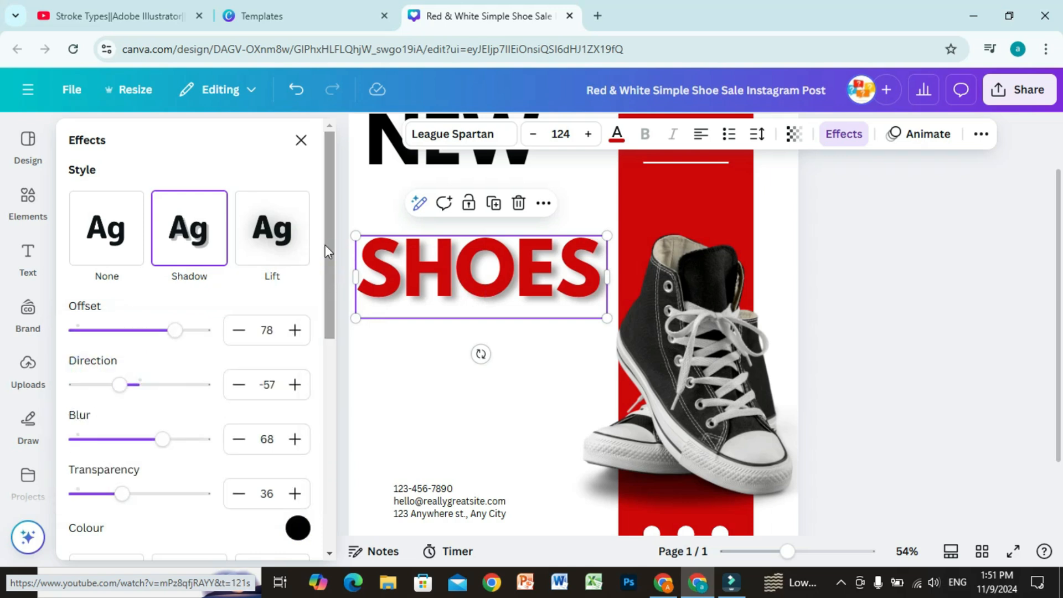
Try the Lift effect at intensity 44 on the SHOES title, followed by the Hollow and Splice styles
left_click(278, 235)
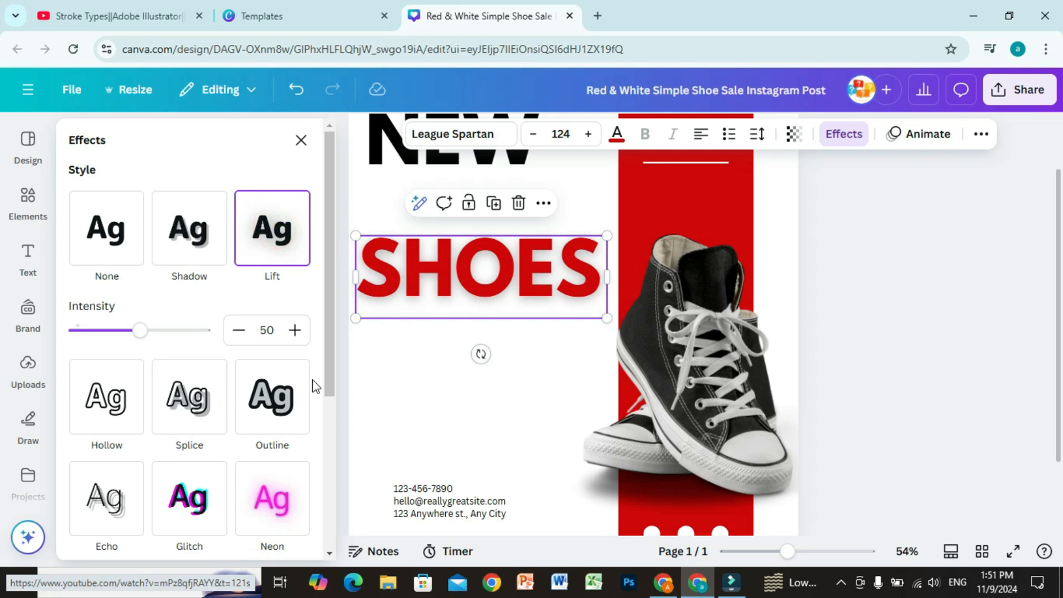
mouse_move(142, 329)
left_mouse_down()
mouse_move(227, 343)
mouse_move(134, 327)
left_mouse_up()
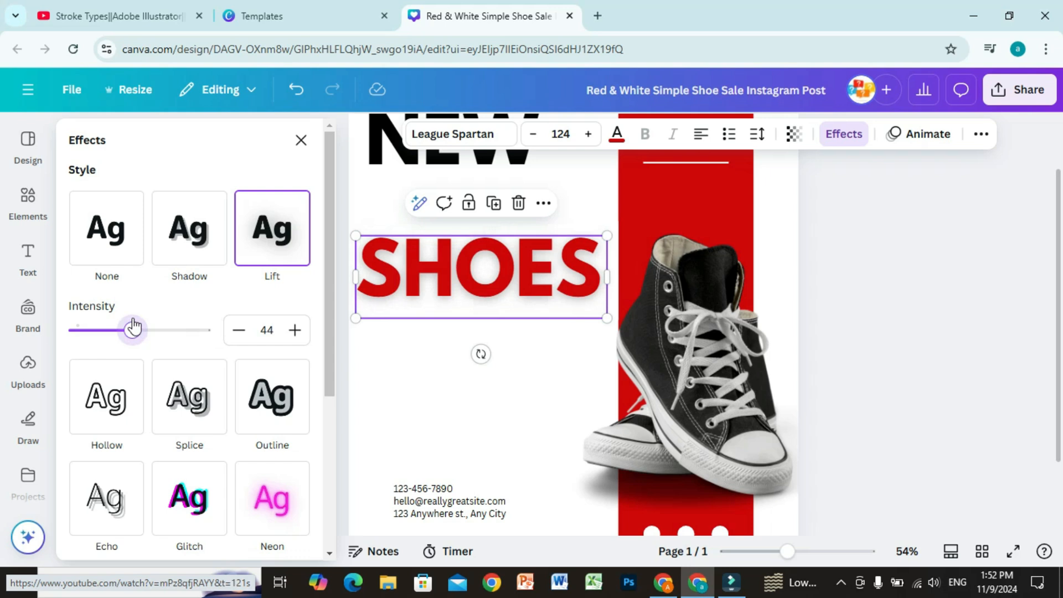
left_click(103, 409)
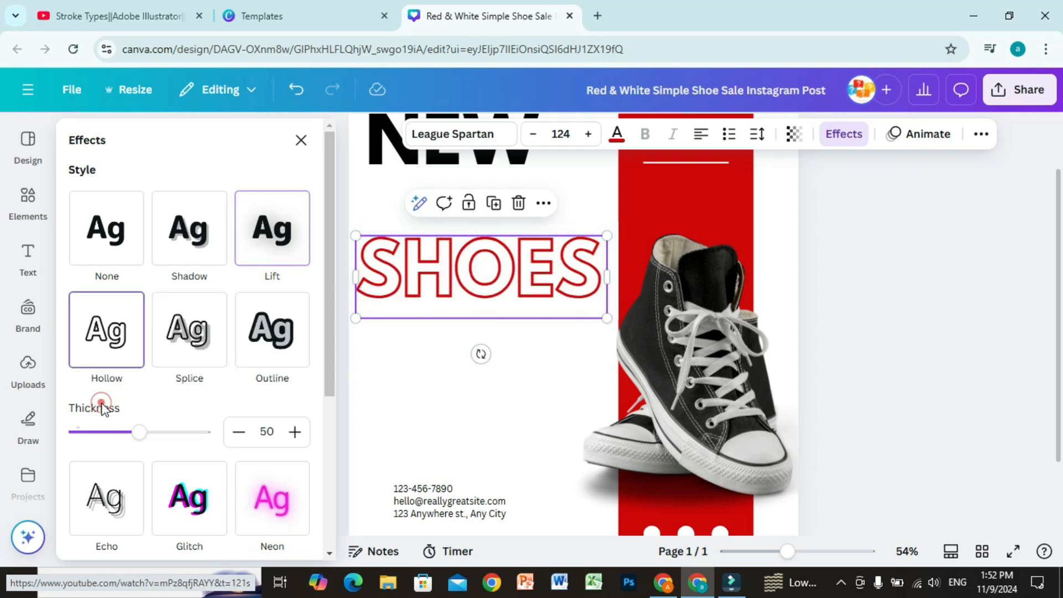
left_click(194, 334)
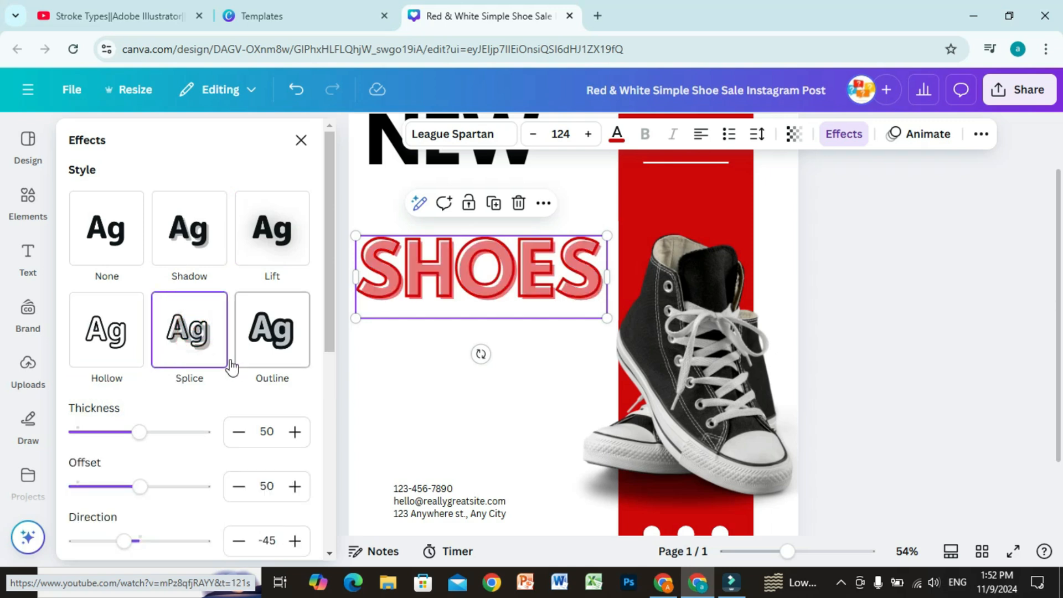
Apply the Outline effect to the SHOES title with a thickness of 43
left_click(270, 338)
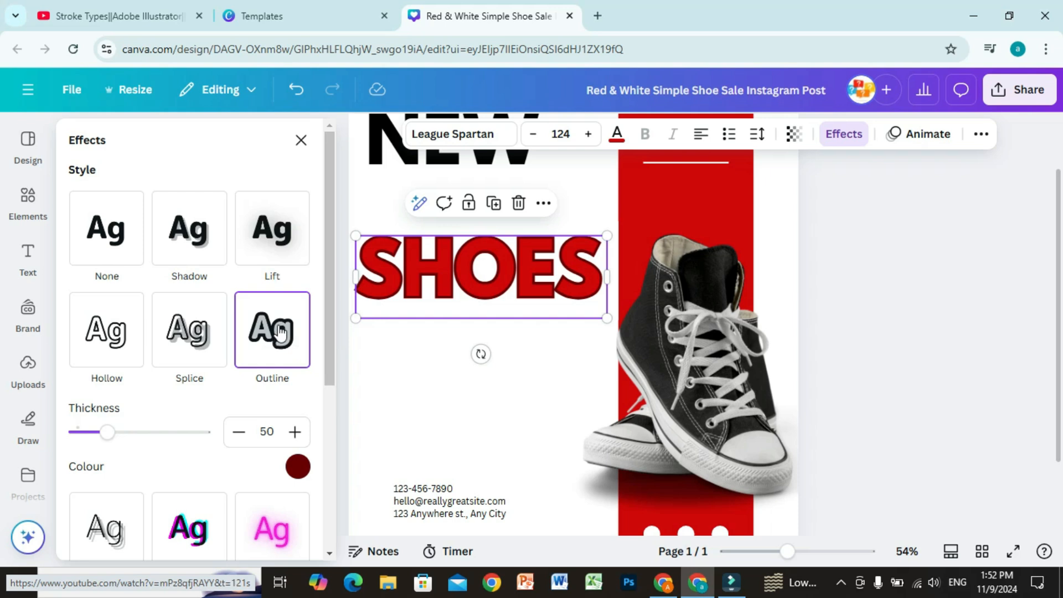
left_click(109, 436)
mouse_move(110, 435)
left_mouse_down()
mouse_move(151, 438)
mouse_move(103, 437)
left_mouse_up()
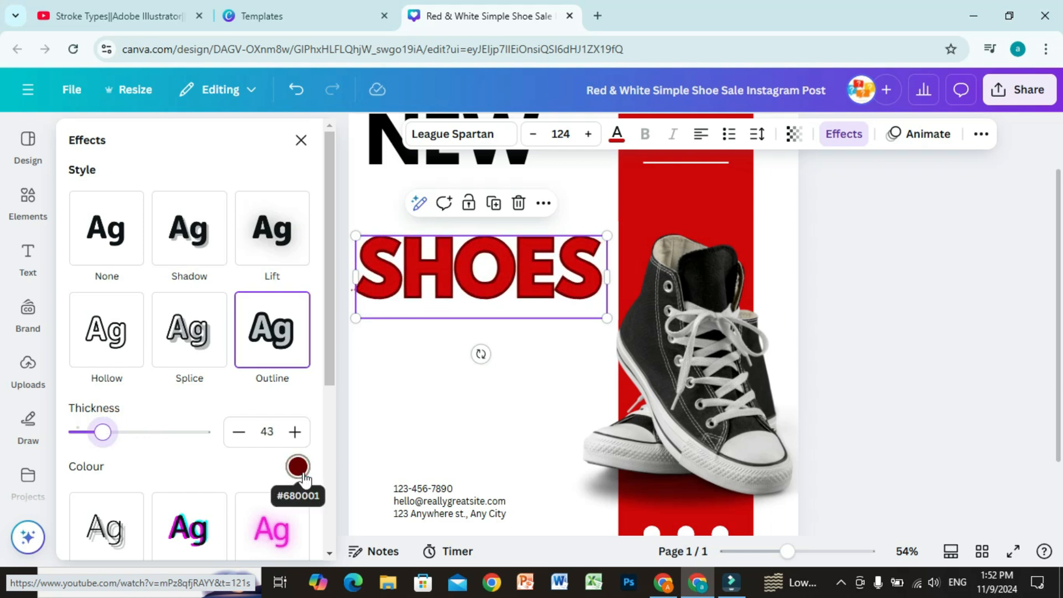
Try the Background effect on the SHOES title and undo it
scroll(207, 487, "down", 3)
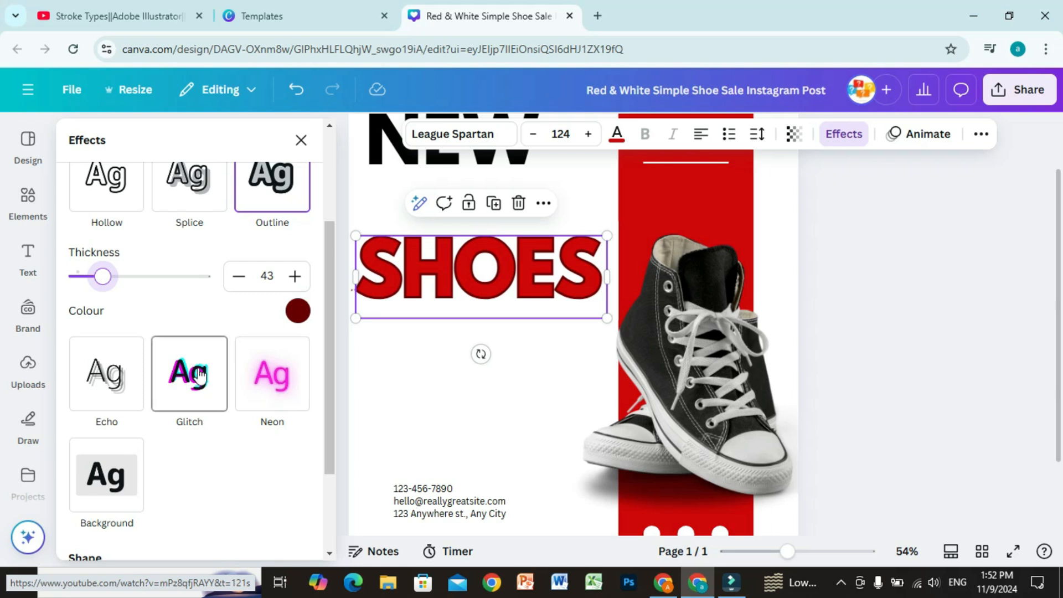
scroll(238, 373, "down", 2)
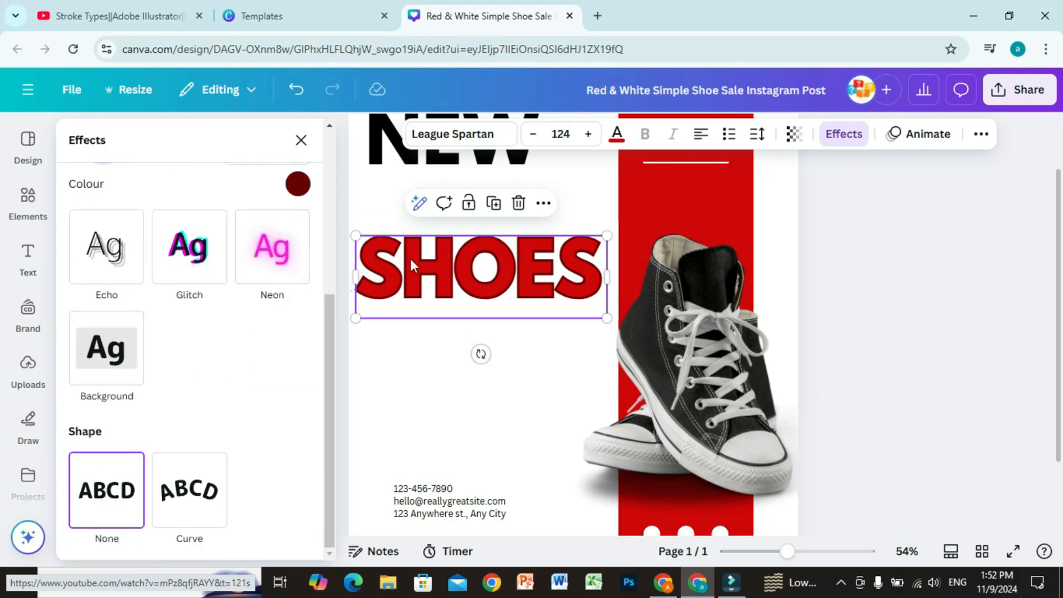
left_click(125, 354)
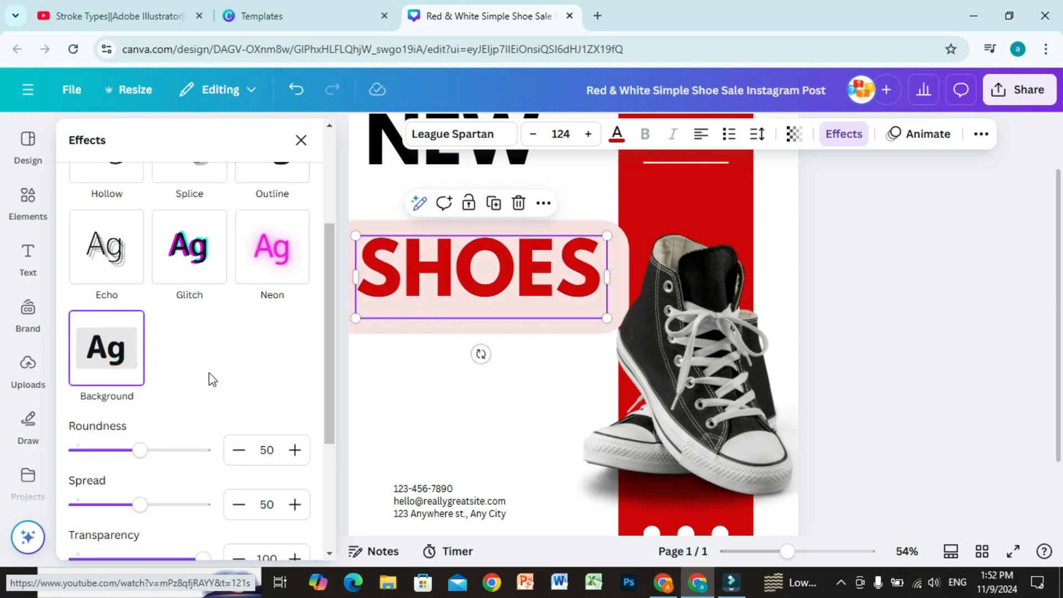
key("ctrl+z")
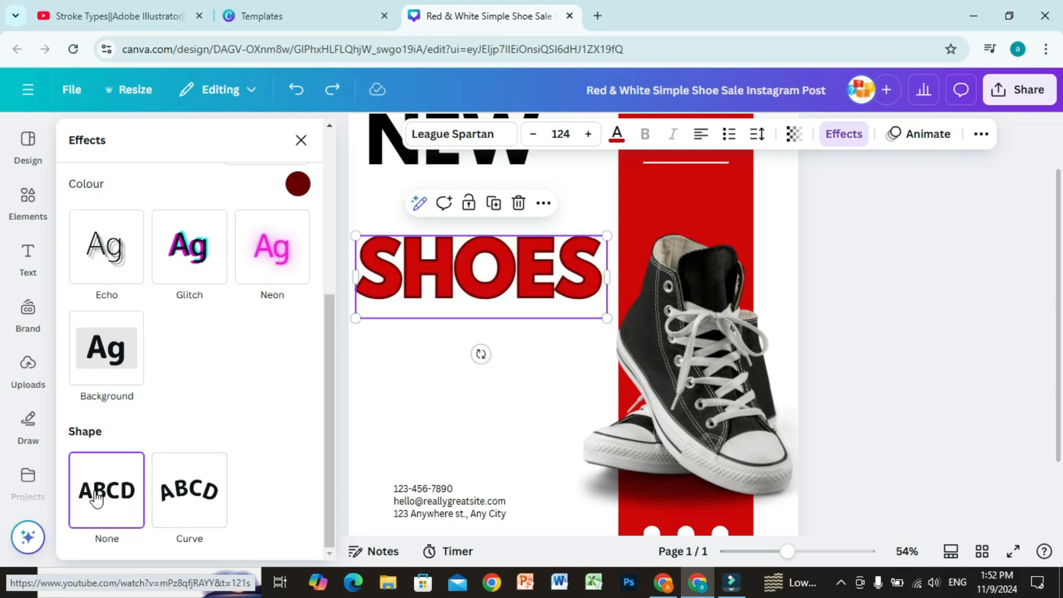
Try the Curve shape on the SHOES title, reduce the curve to 23, and set the shape back to None
left_click(187, 492)
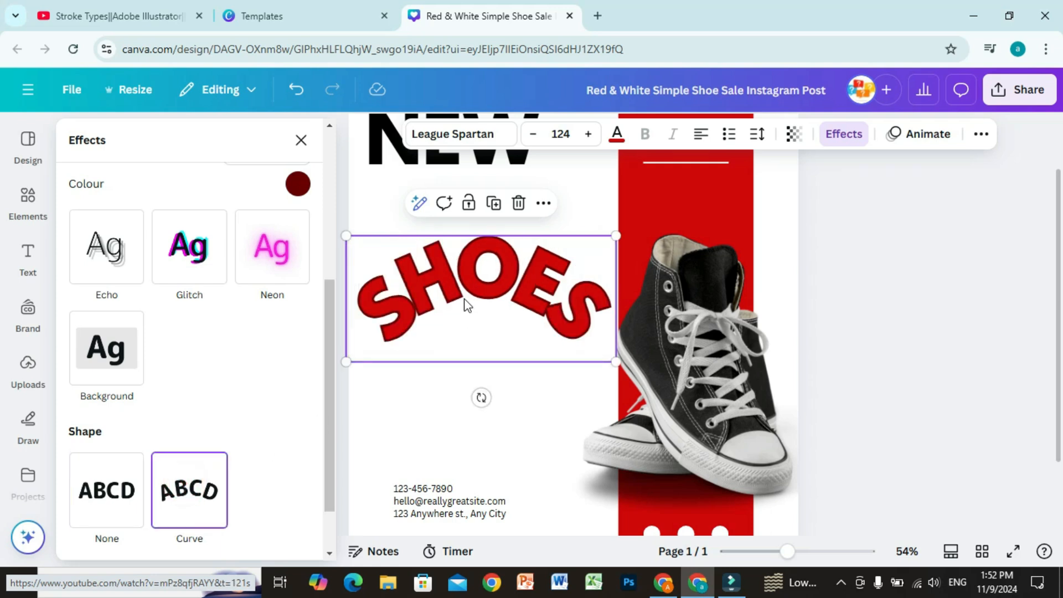
scroll(243, 439, "down", 1)
left_click_drag(202, 526, 155, 532)
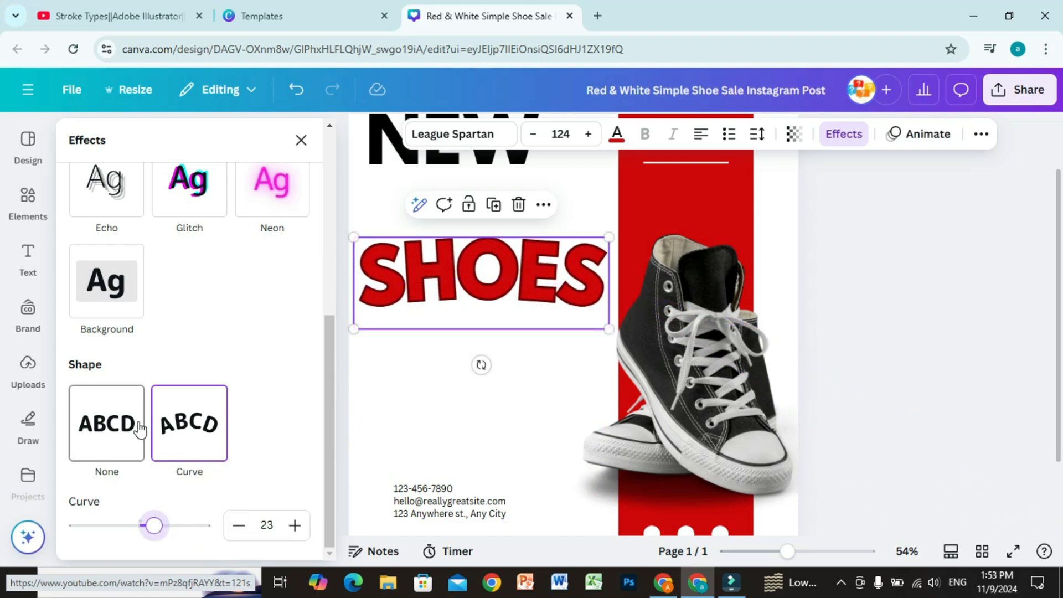
left_click(119, 428)
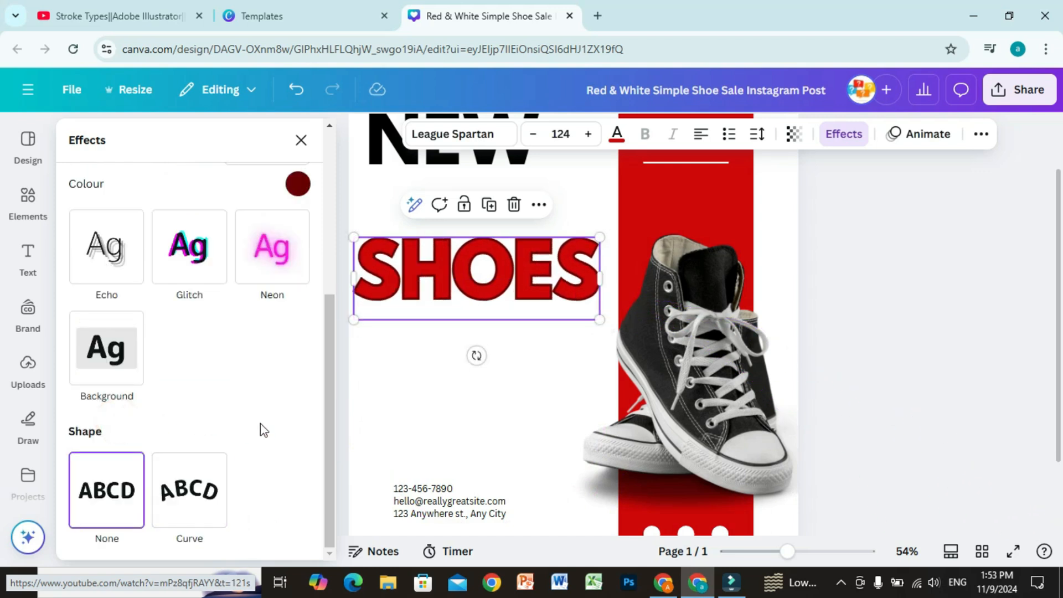
scroll(266, 425, "up", 3)
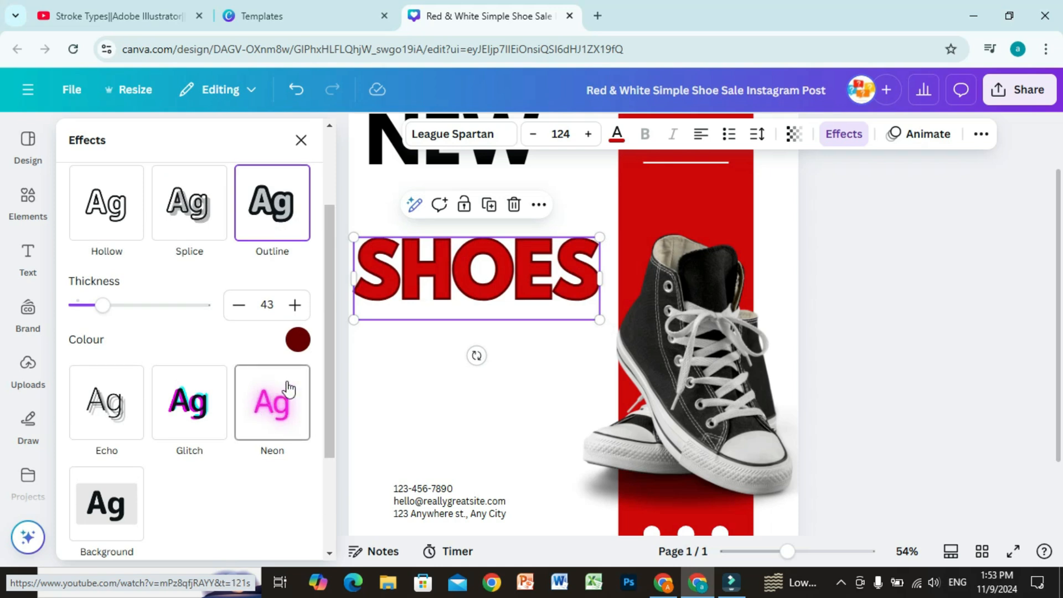